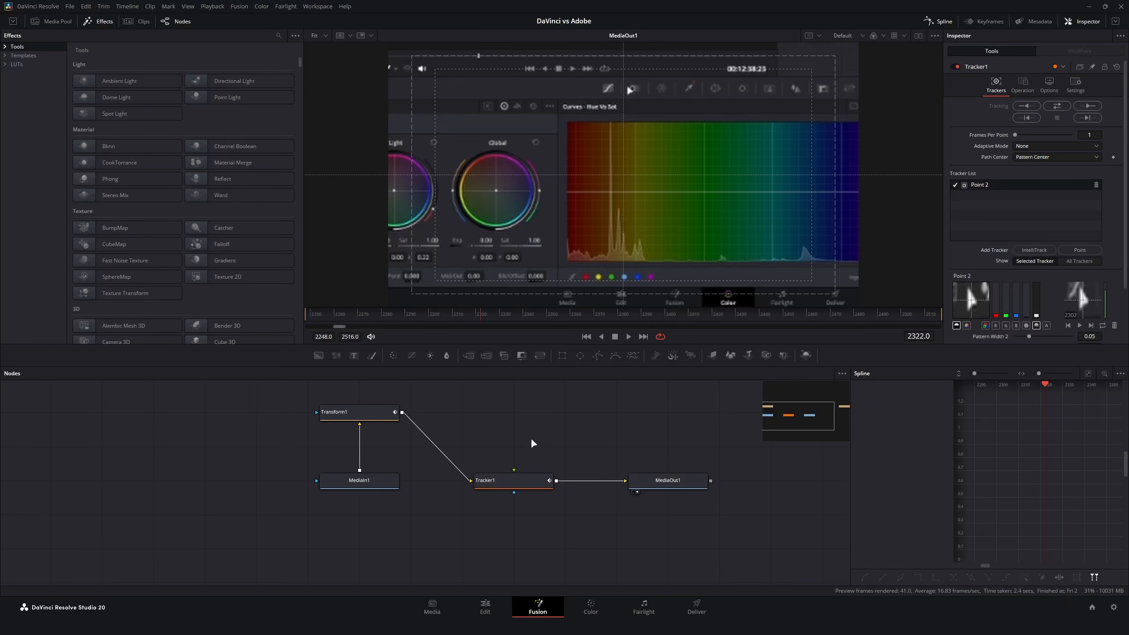
Examine Tracker1's Point 2 motion path against the moving cursor at several frames of the footage.
left_click(522, 479)
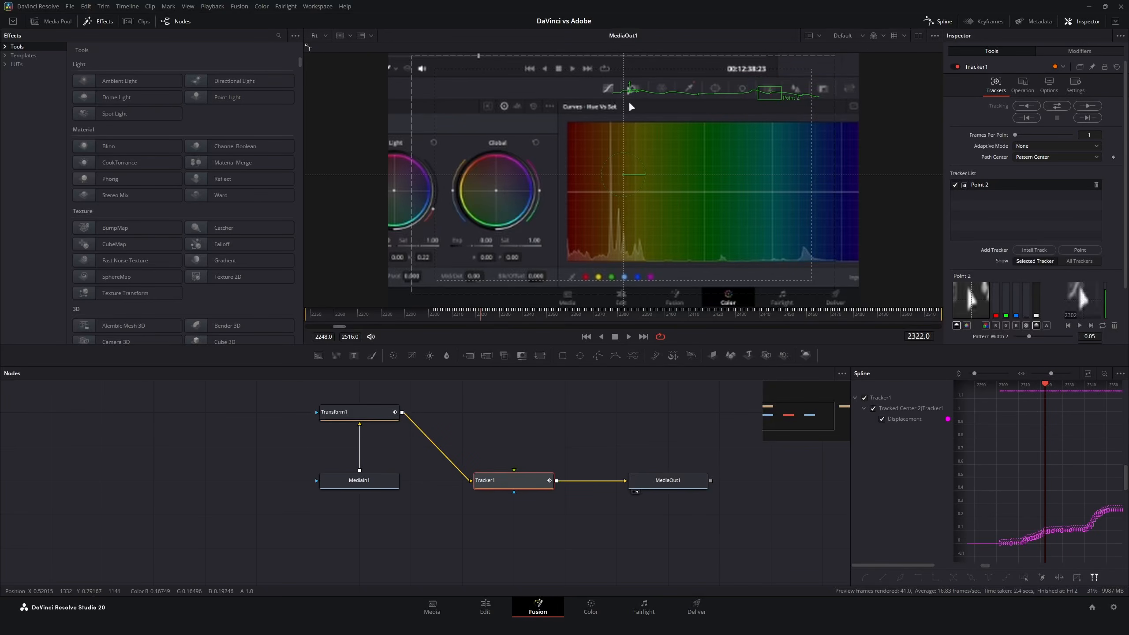
left_click_drag(522, 311, 657, 310)
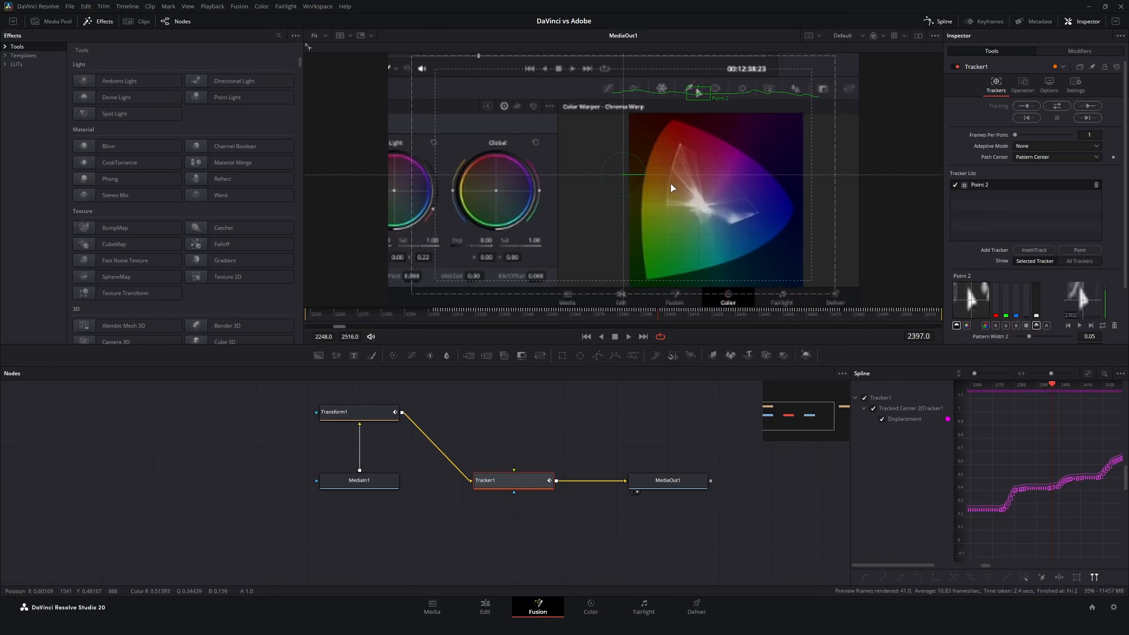
scroll(733, 100, "up", 2)
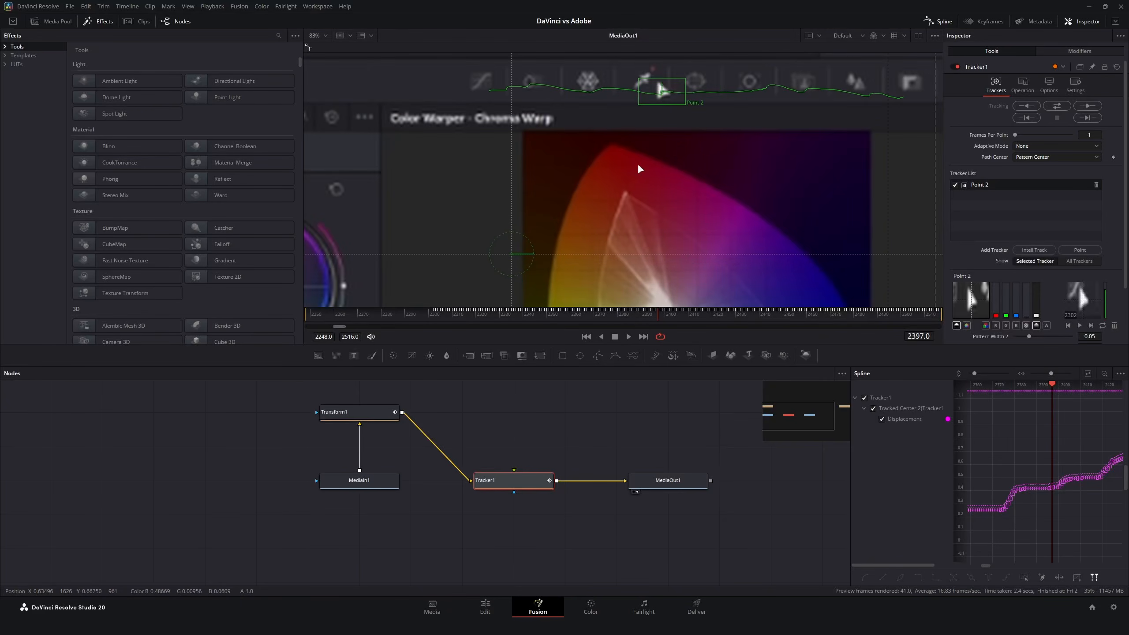
left_click_drag(638, 165, 534, 270)
left_click_drag(664, 316, 667, 316)
left_click_drag(738, 485, 652, 467)
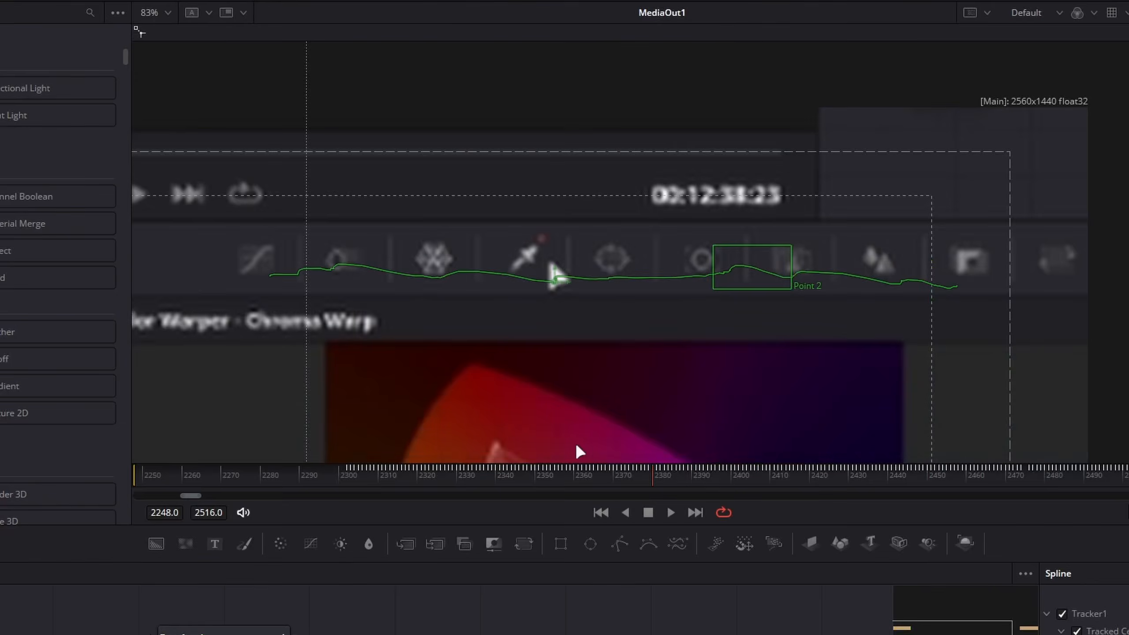
left_click_drag(586, 445, 476, 457)
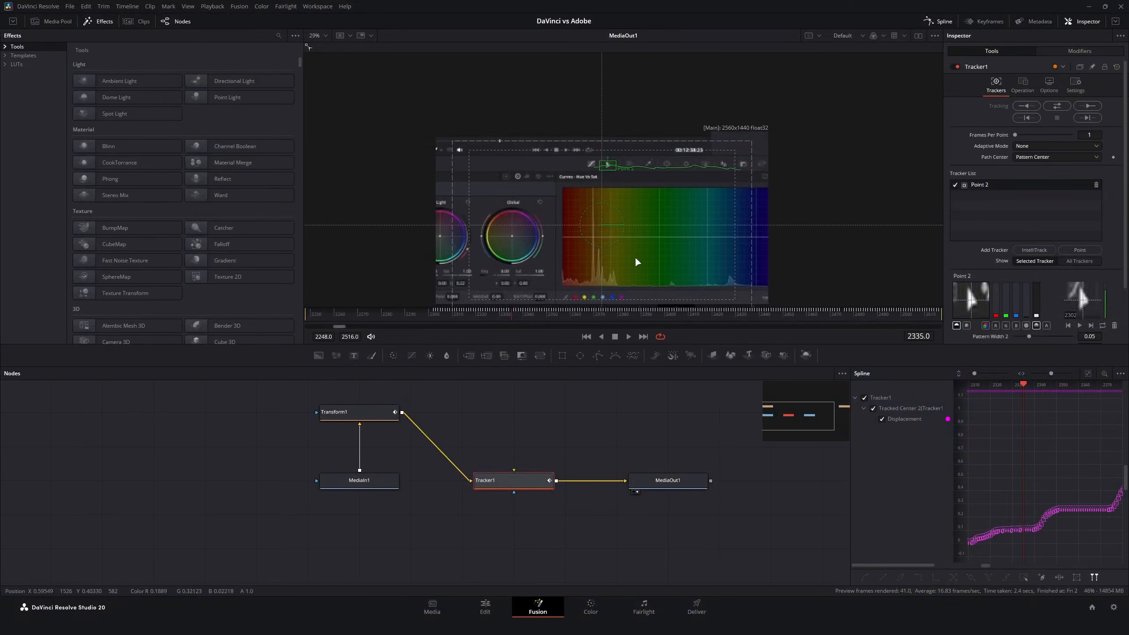
left_click_drag(635, 257, 654, 216)
left_click(326, 36)
left_click(326, 48)
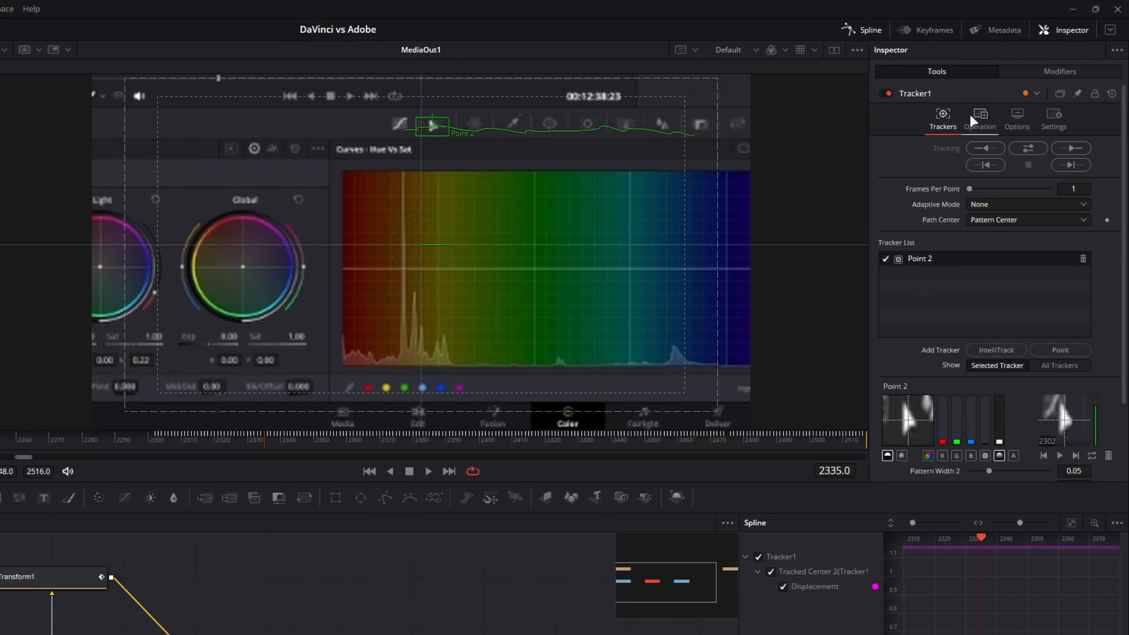
Set Tracker1's operation to Match Move and its merge mode to BG only.
left_click(974, 119)
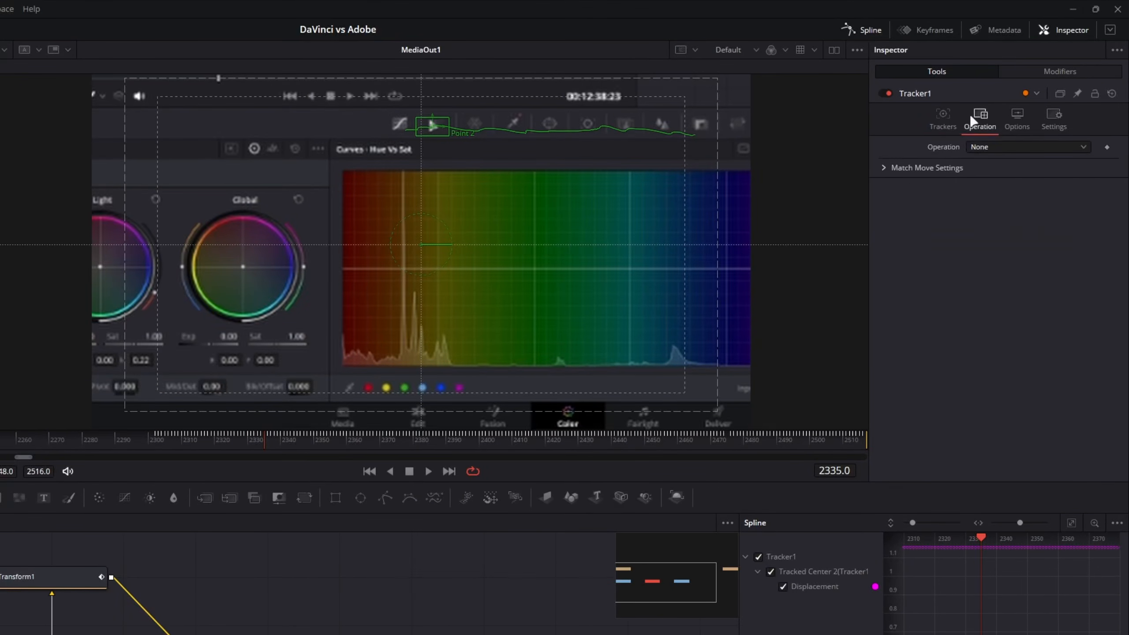
left_click(989, 144)
left_click(995, 174)
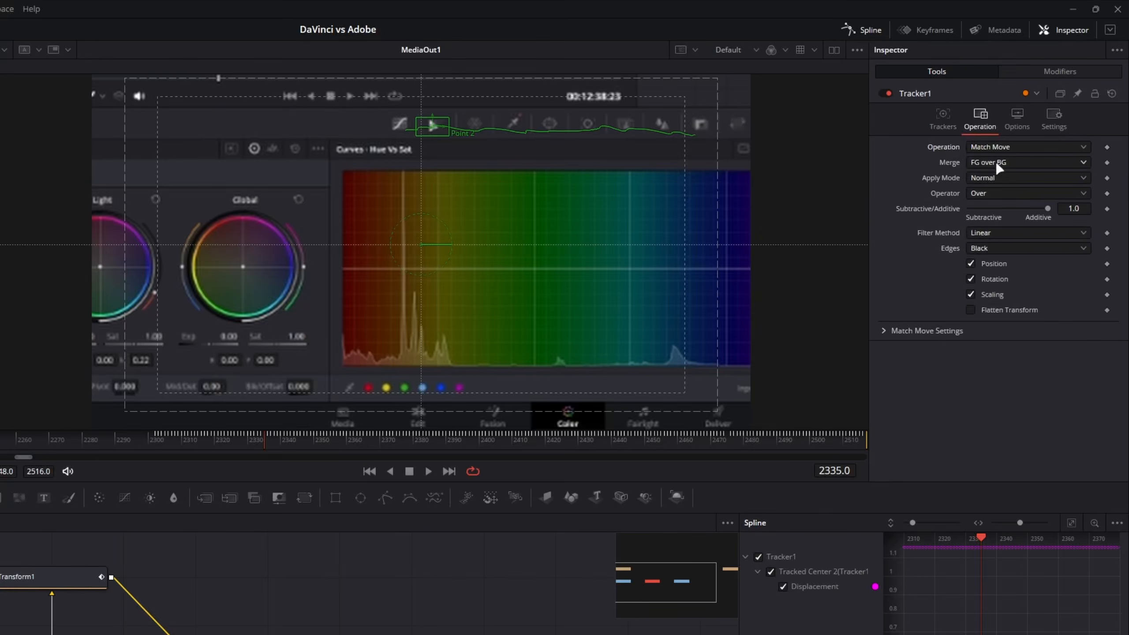
left_click(995, 162)
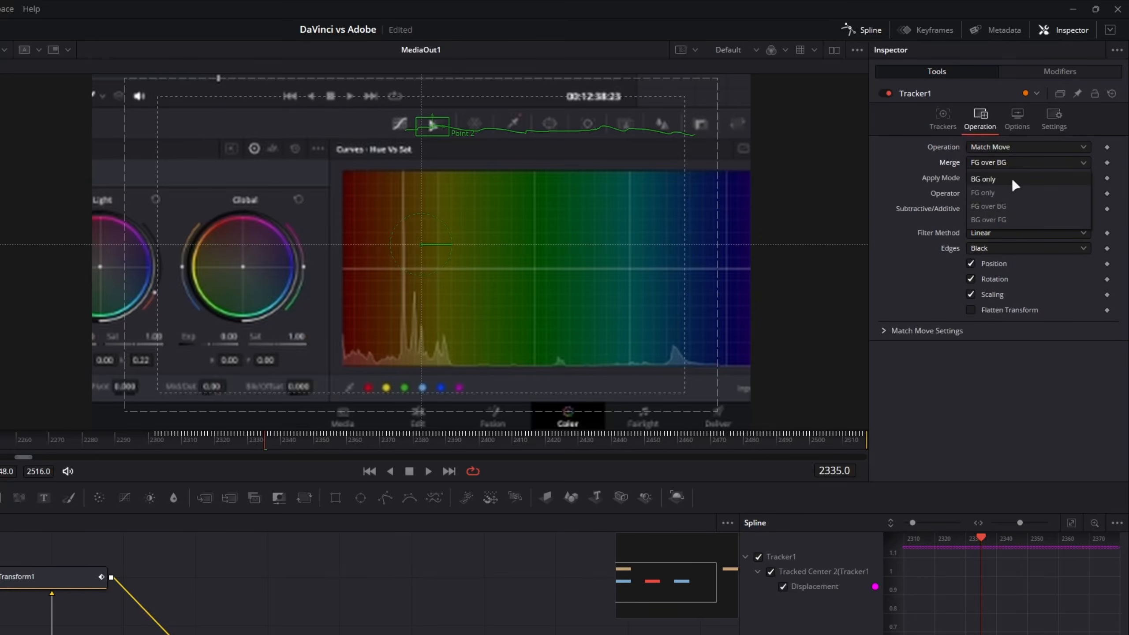
left_click(1012, 179)
Convert Tracker1's Point 2 polyline path to an XY path with X and Y offsets of 0.0.
left_click_drag(212, 447, 471, 416)
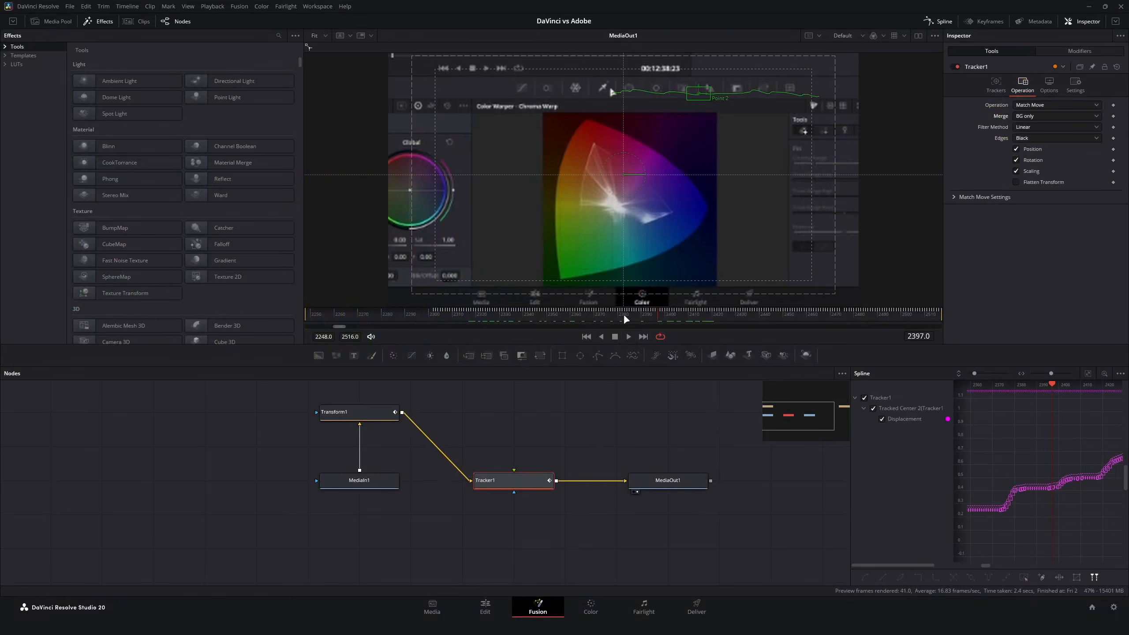
left_click_drag(616, 311, 562, 320)
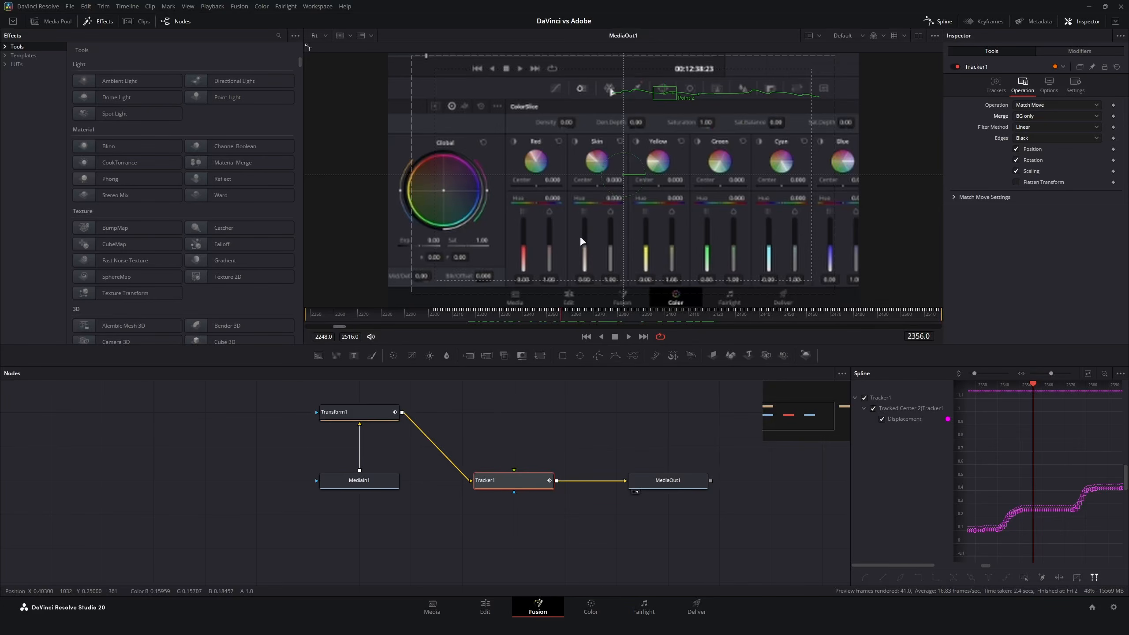
left_click_drag(579, 313, 549, 310)
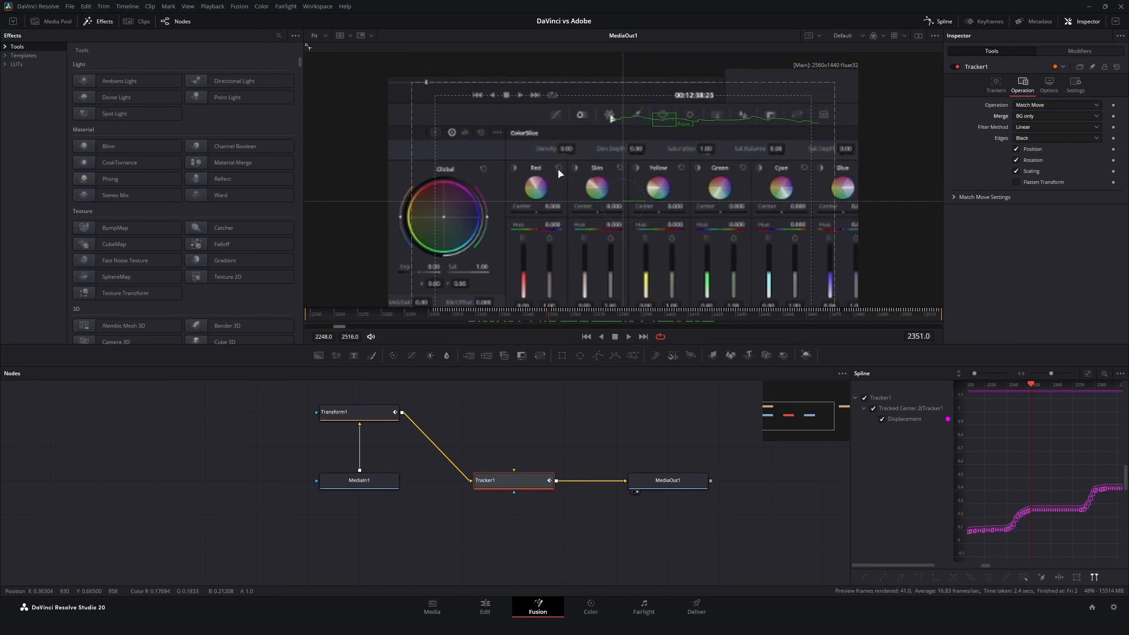
scroll(539, 167, "up", 3)
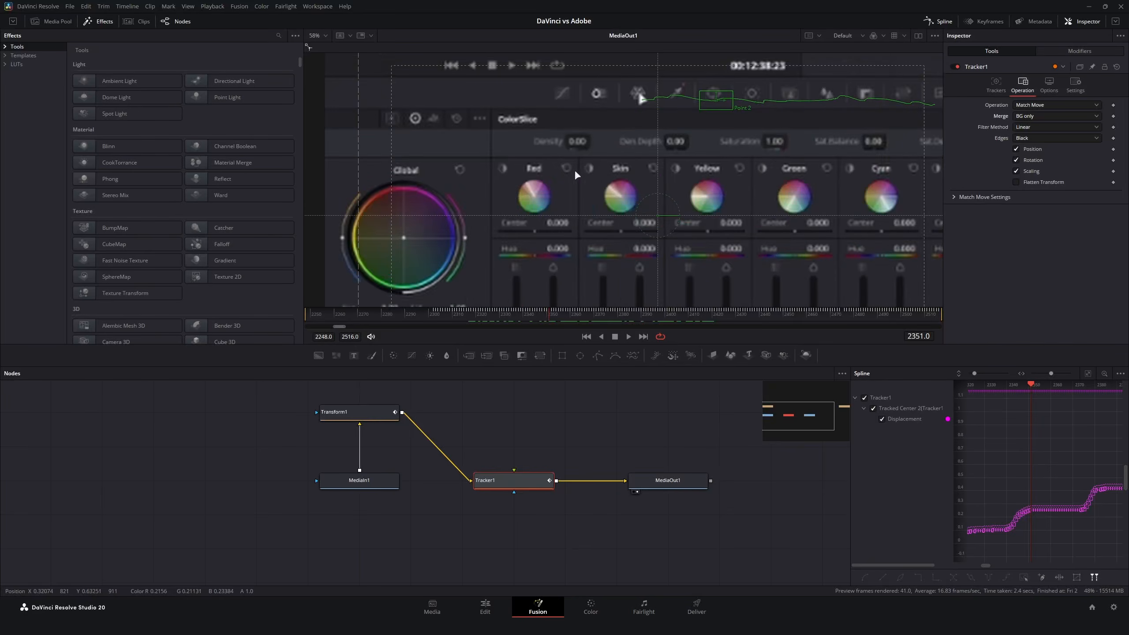
scroll(519, 156, "down", 2)
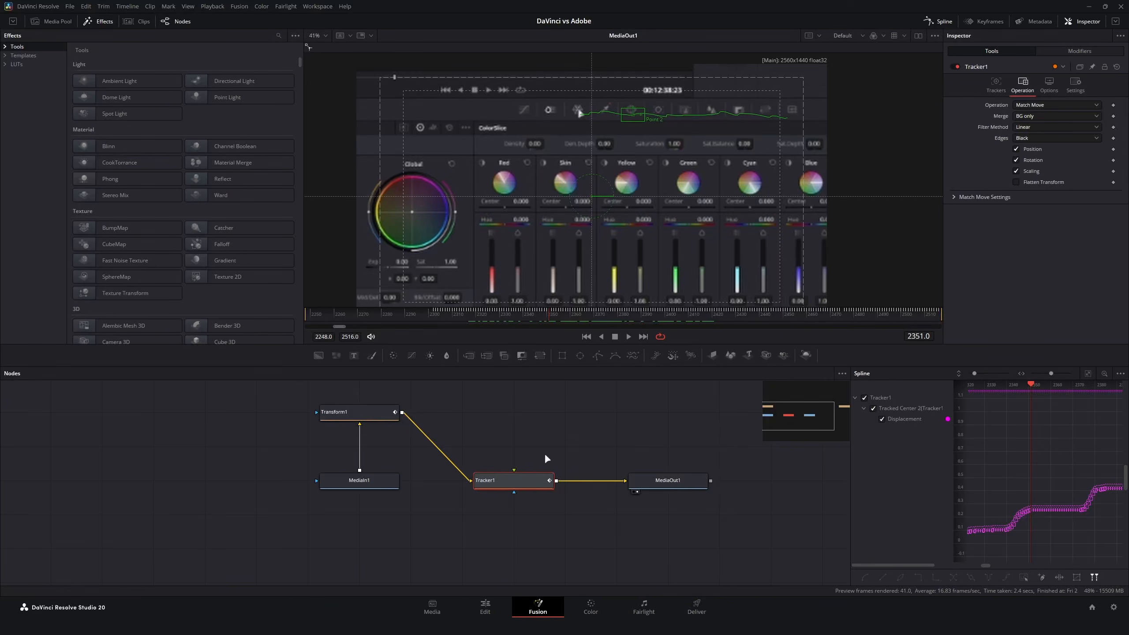
right_click(506, 133)
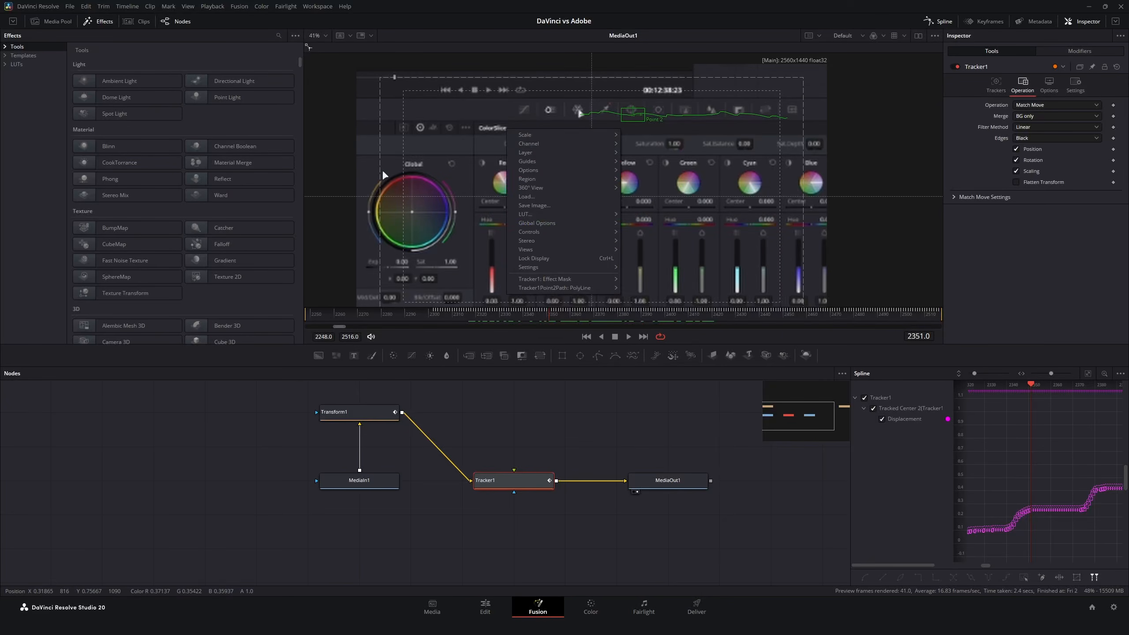
left_click(482, 479)
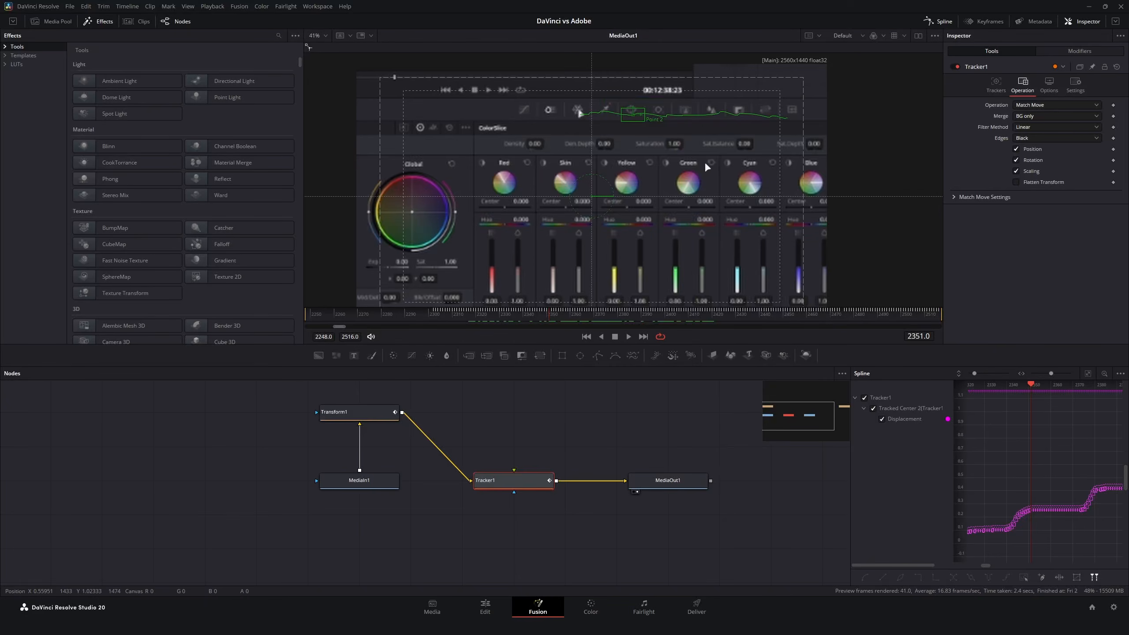
right_click(505, 149)
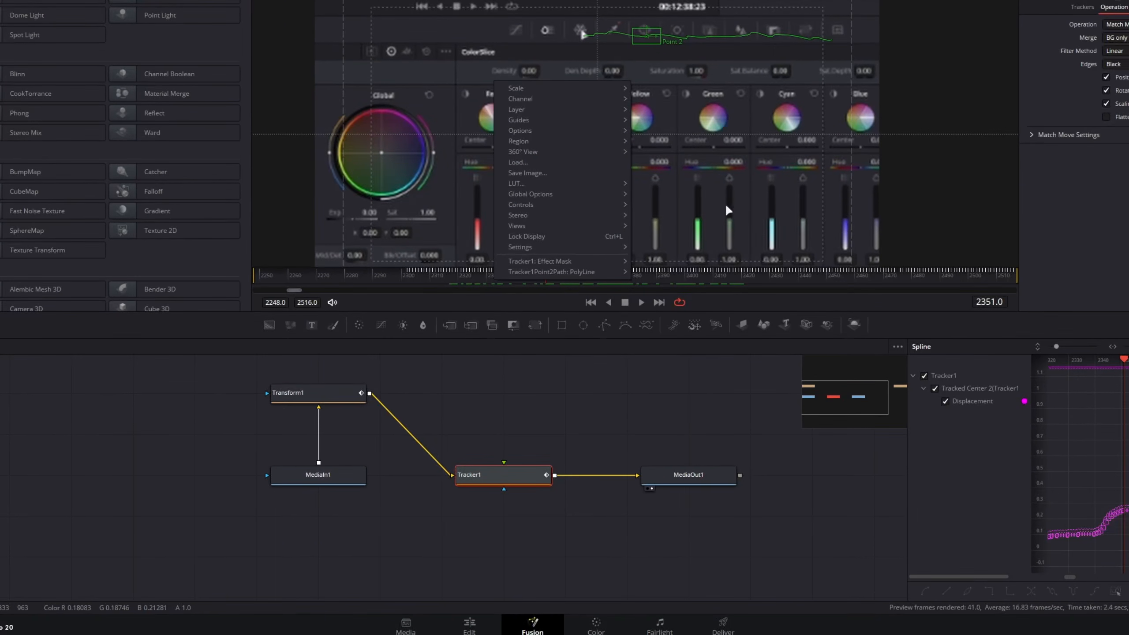
mouse_move(576, 284)
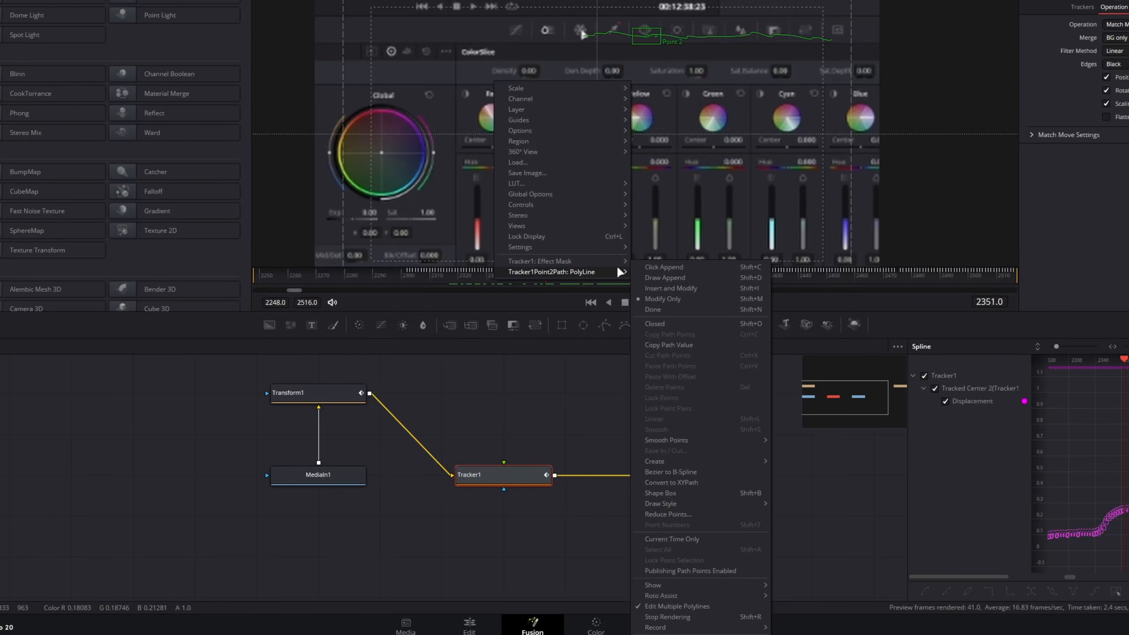
left_click(688, 481)
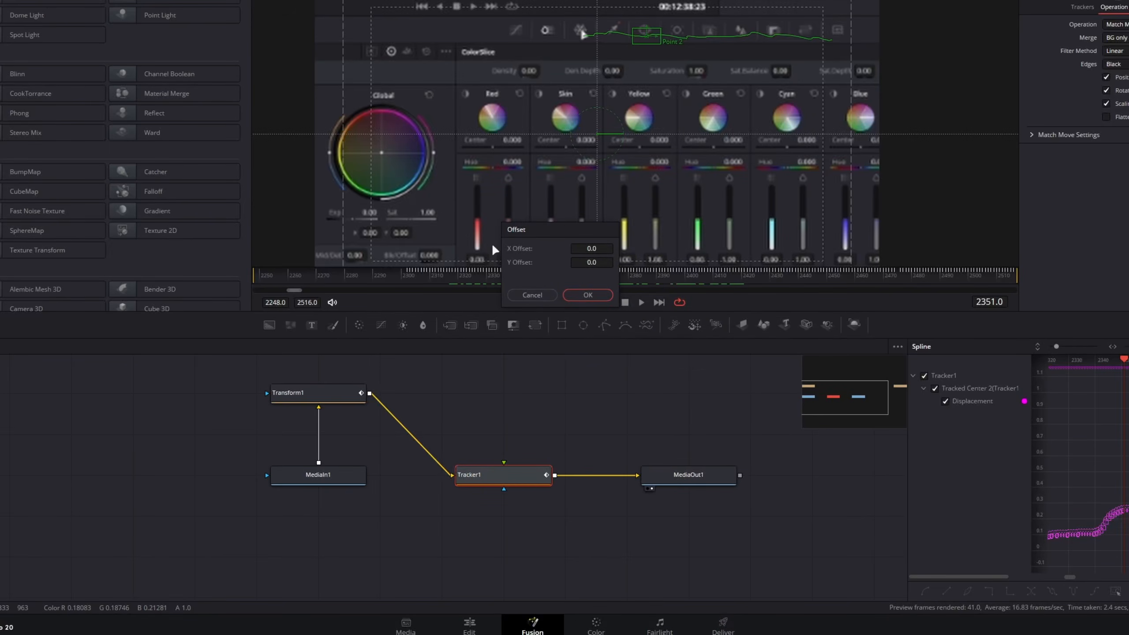
left_click_drag(536, 229, 545, 139)
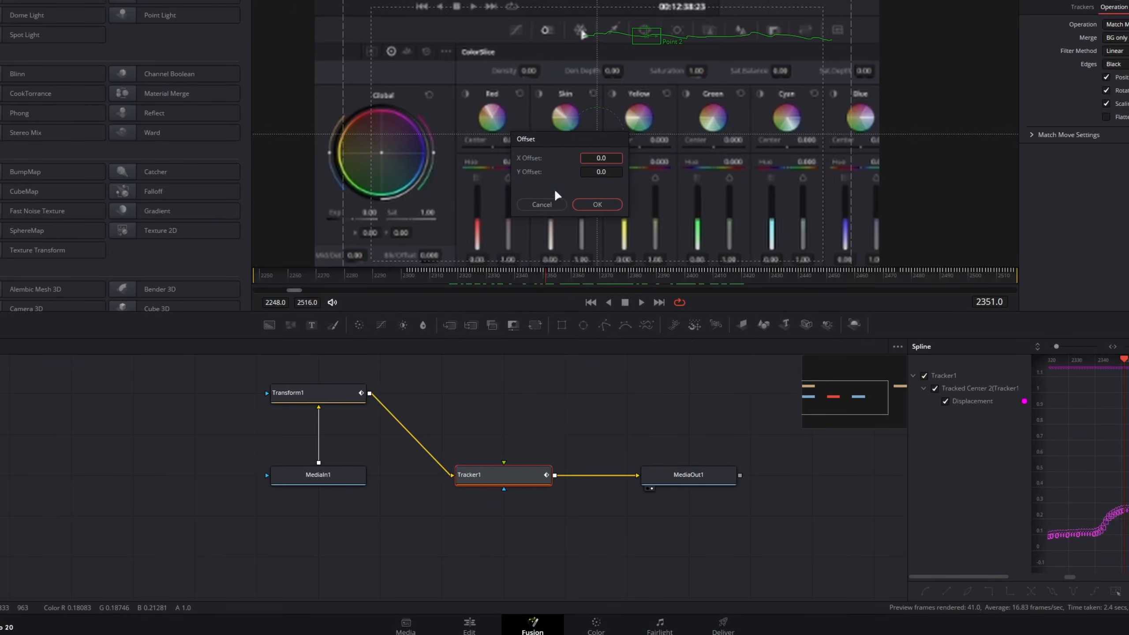
left_click(586, 203)
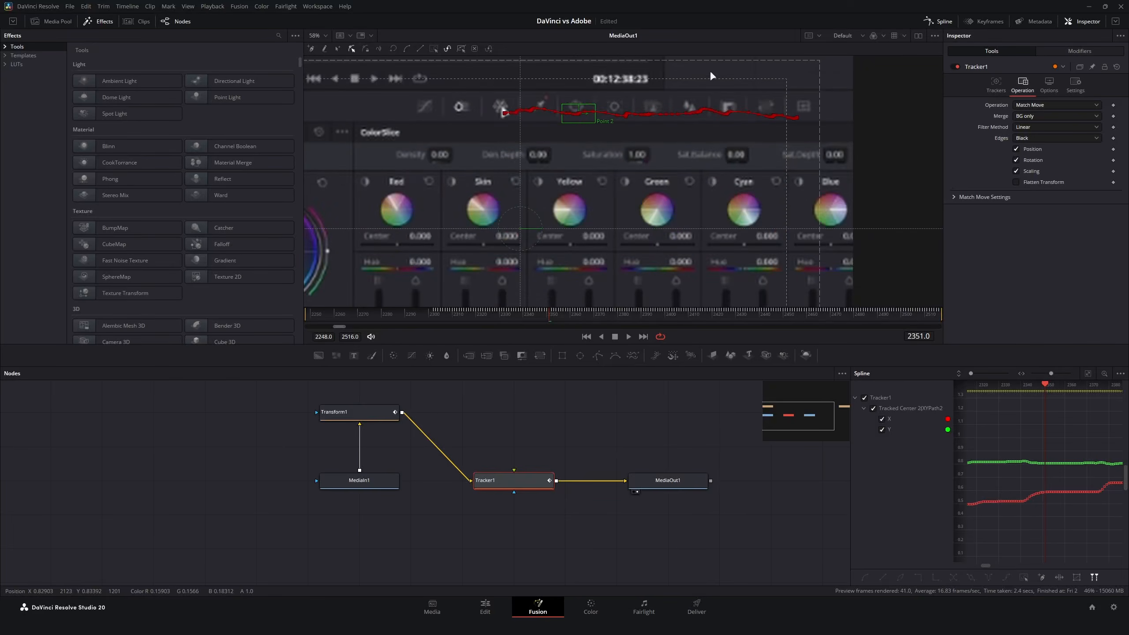
Enlarge the spline editor, show only the tracked center's Y curve, and delete all of its keyframes.
left_click_drag(885, 367, 695, 342)
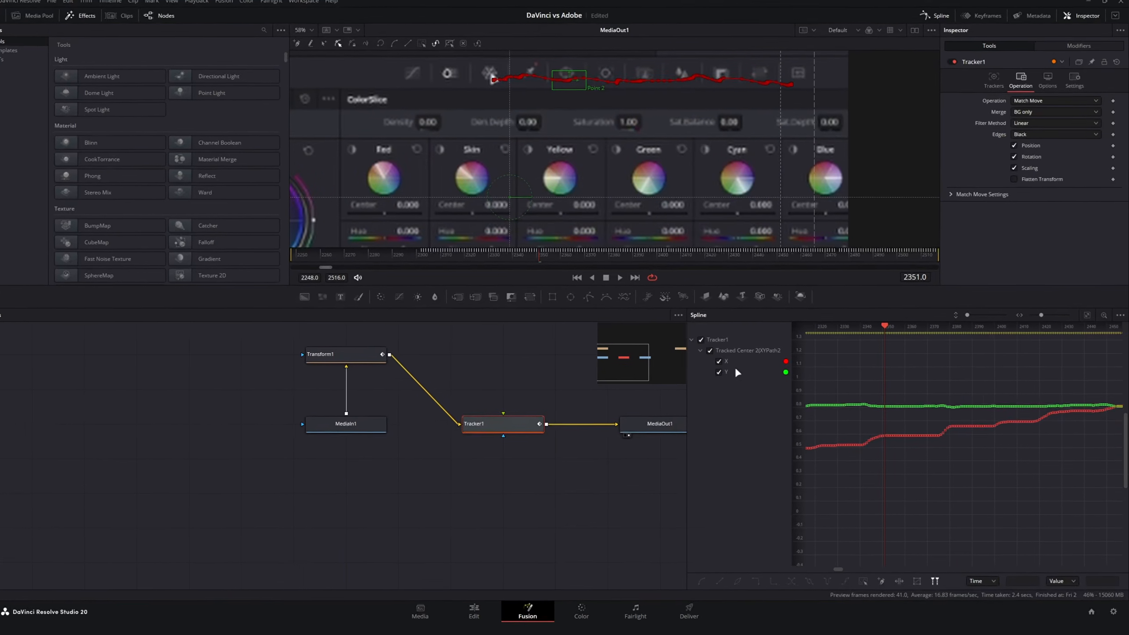
left_click_drag(828, 385, 882, 385)
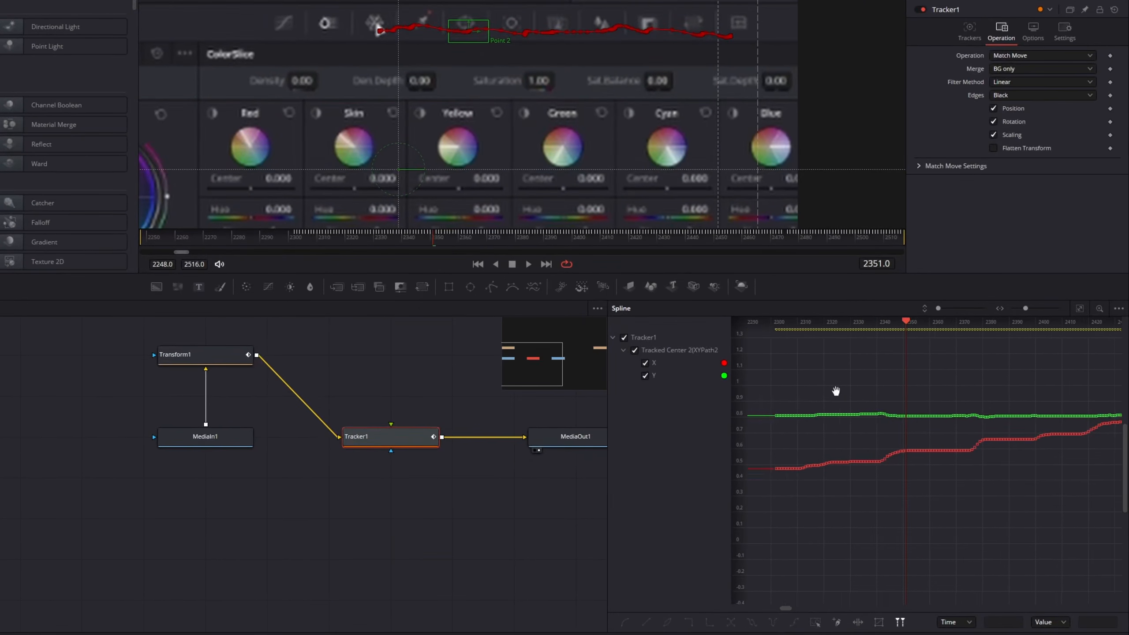
left_click_drag(775, 396, 834, 385)
left_click_drag(756, 446, 987, 495)
left_click_drag(760, 386, 991, 430)
left_click(812, 366)
left_click(645, 364)
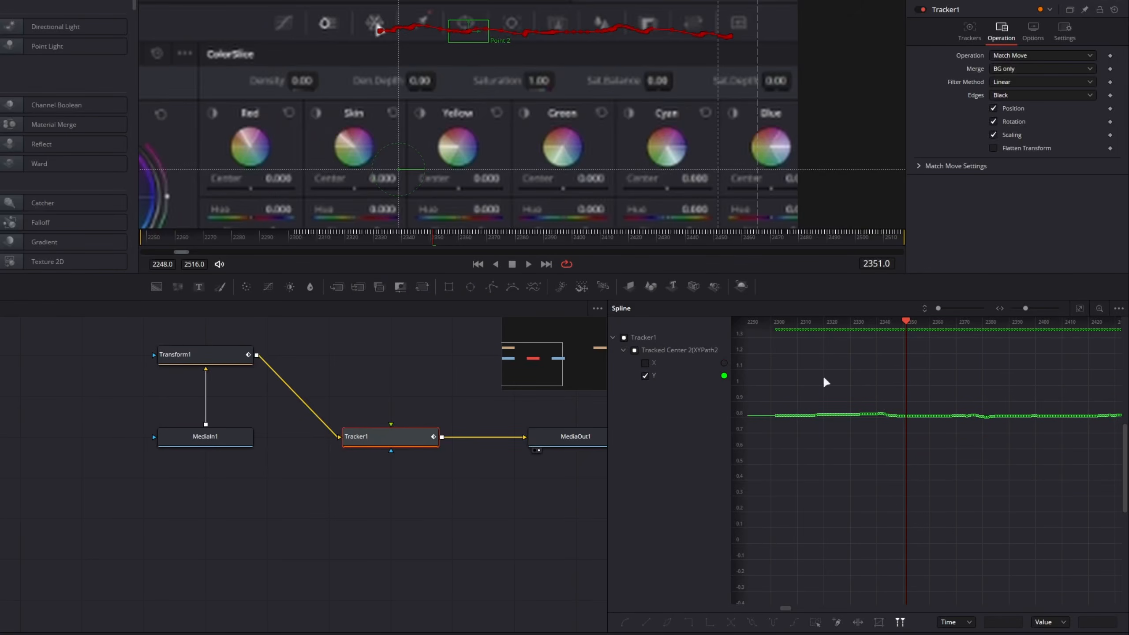
key("ctrl+a")
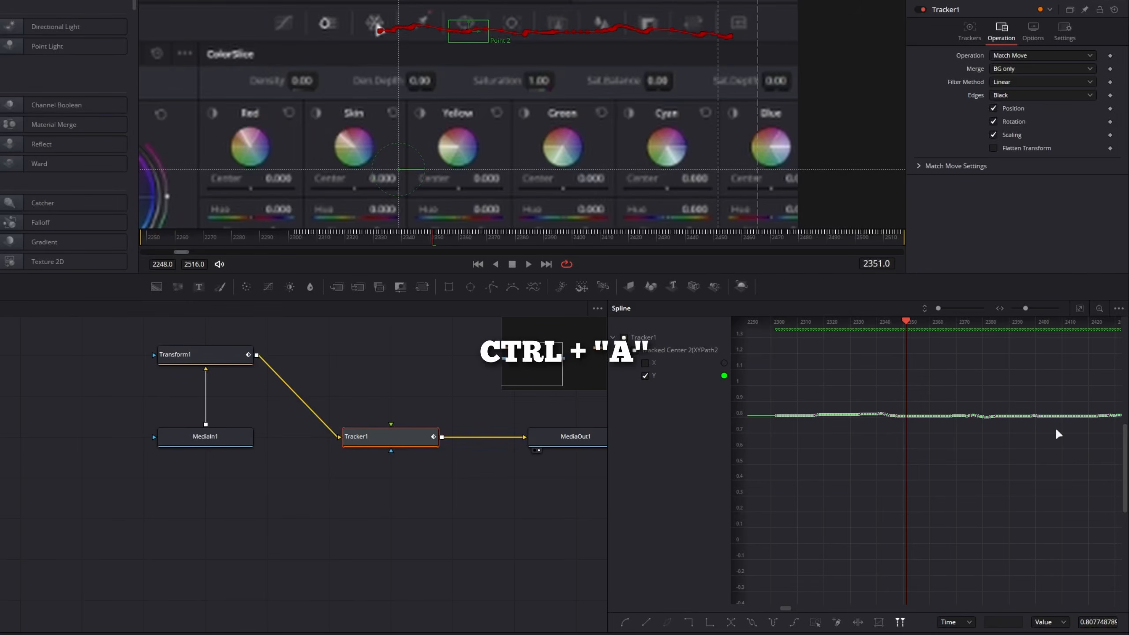
key("Delete")
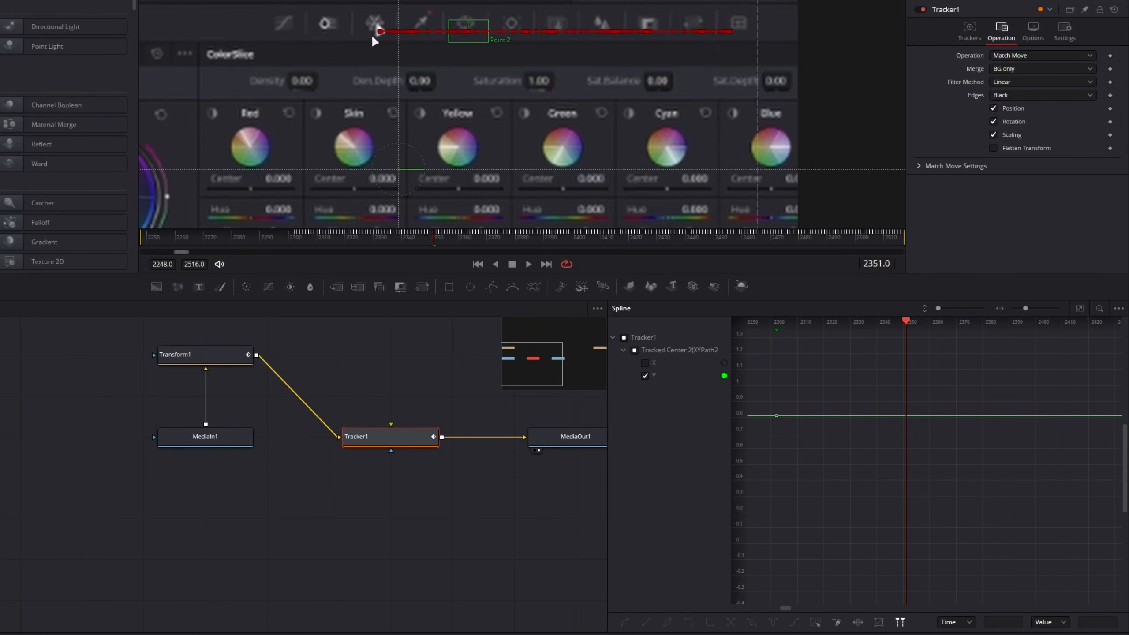
left_click_drag(435, 237, 644, 235)
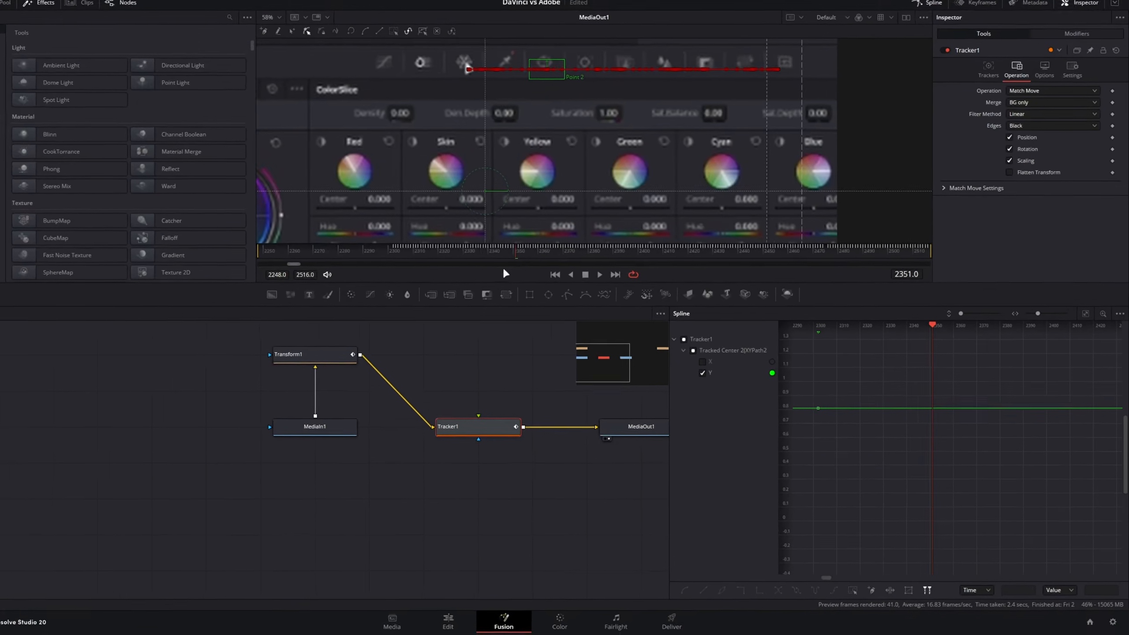
left_click_drag(726, 255, 488, 256)
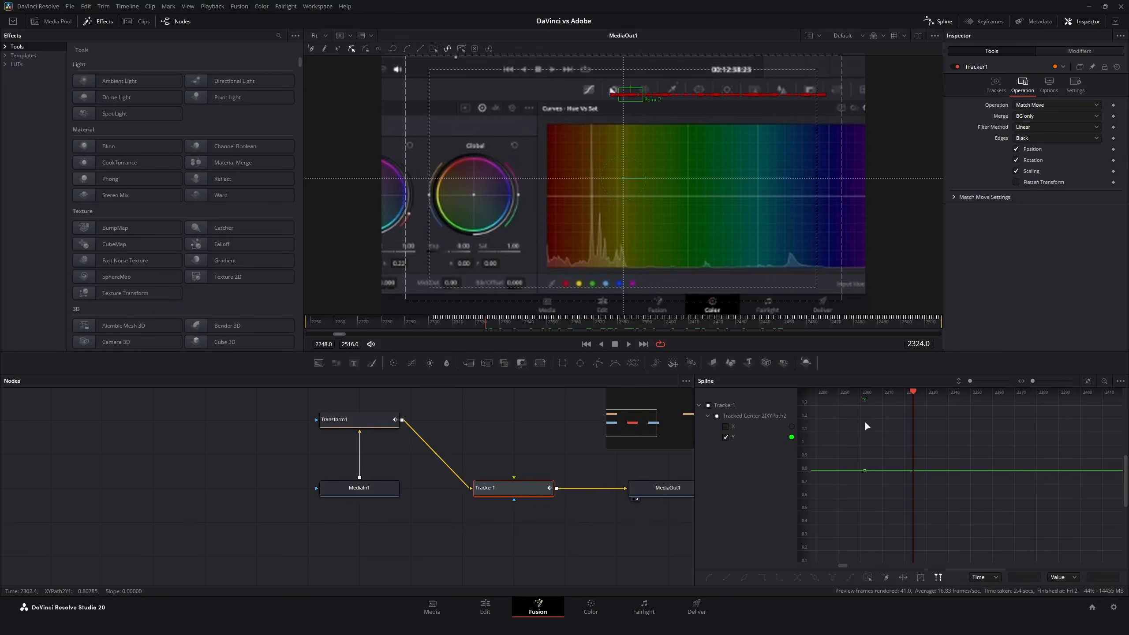
Undo the Y keyframe deletion and the XY path conversion, and redo the undone change.
key("ctrl+z")
key("ctrl+z")
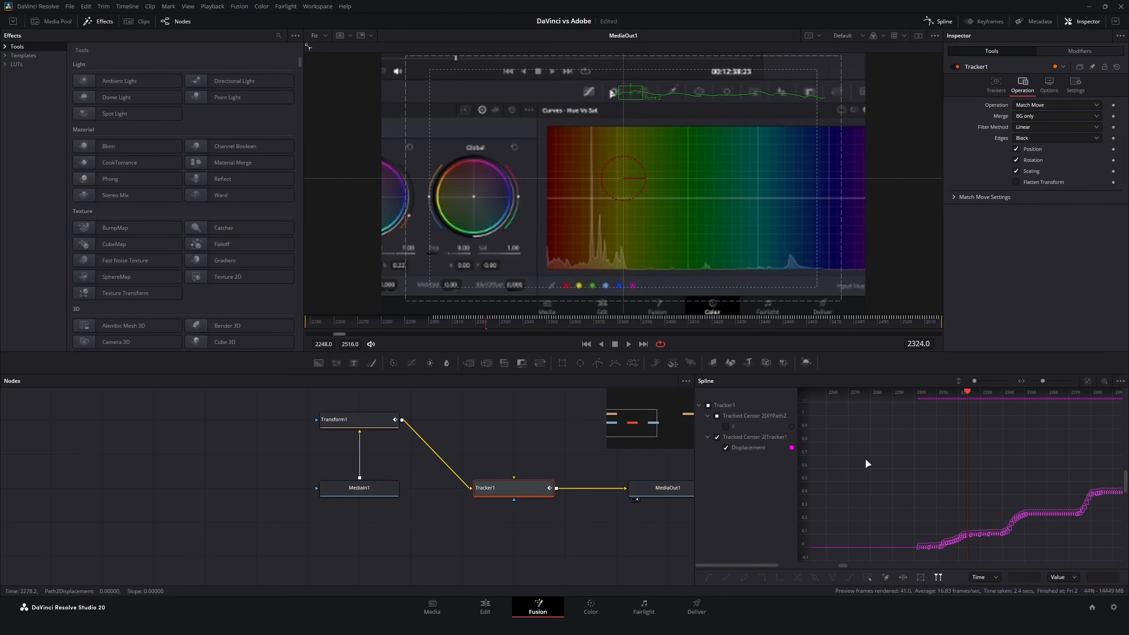
key("ctrl+shift+z")
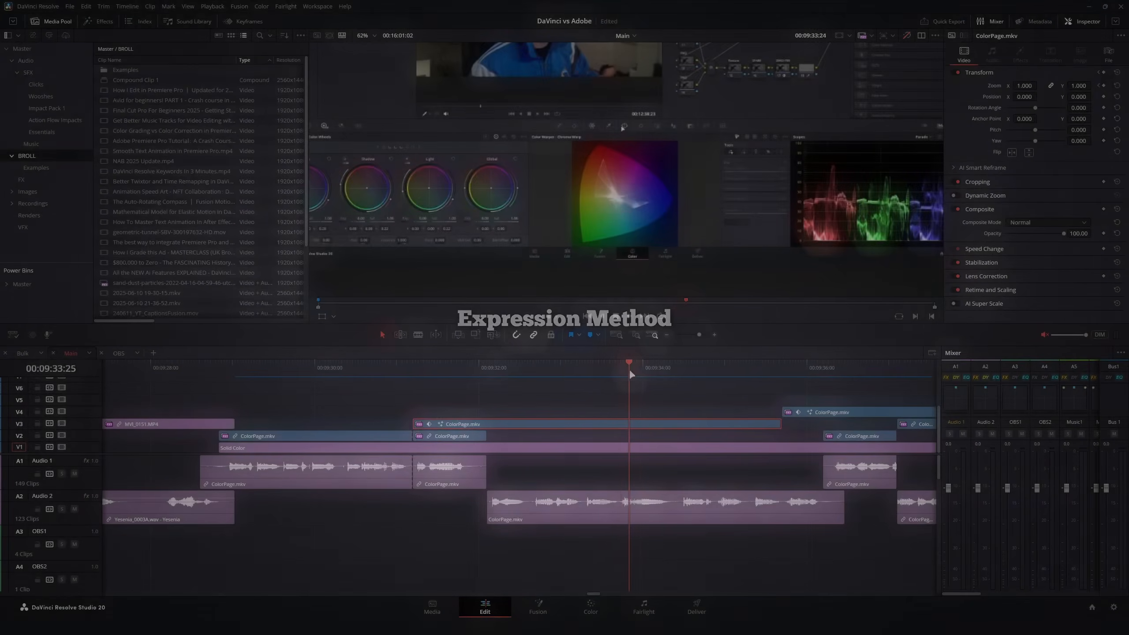
Examine the ColorPage.mkv clip's zoomed cursor movement and Tracker1's Point 2 path across the composition's frames.
left_click_drag(628, 369, 722, 367)
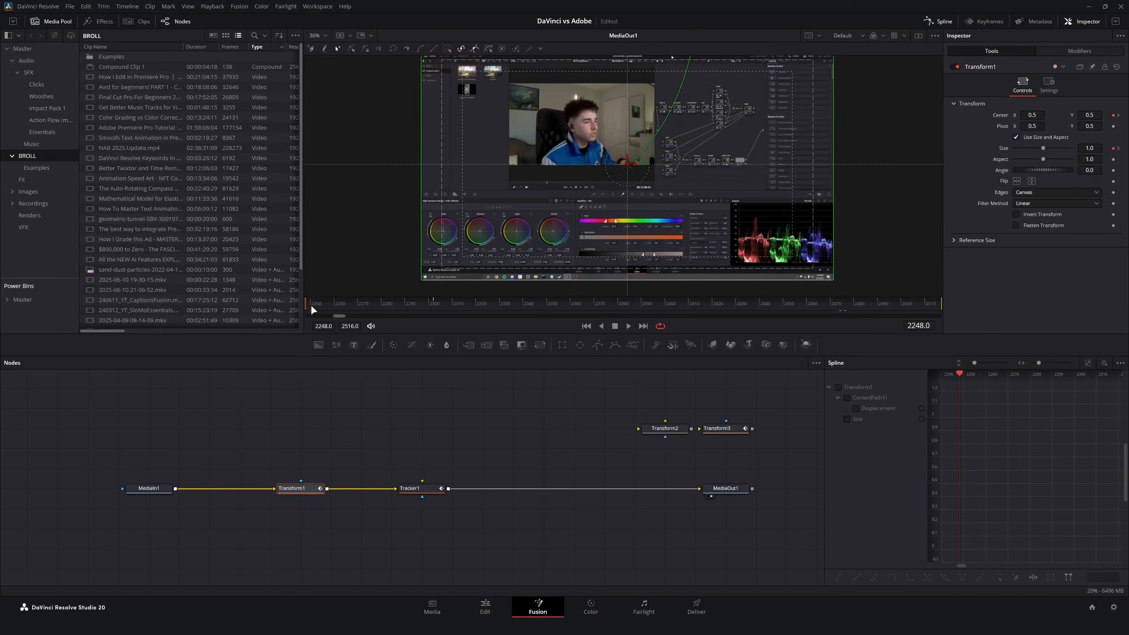
left_click_drag(311, 305, 452, 298)
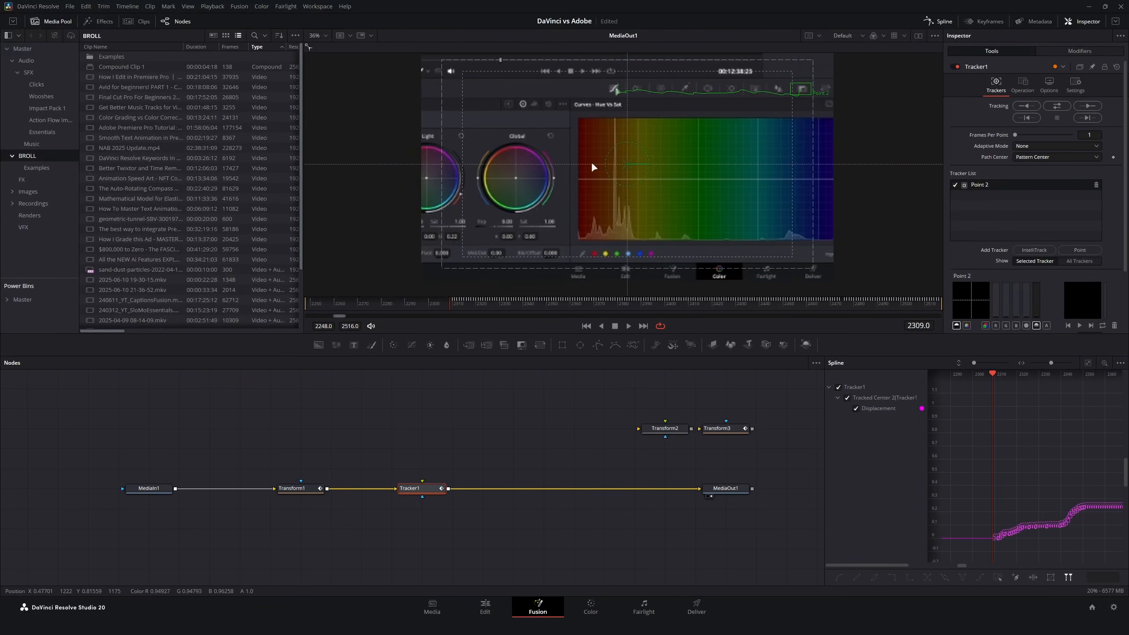
left_click_drag(481, 301, 684, 296)
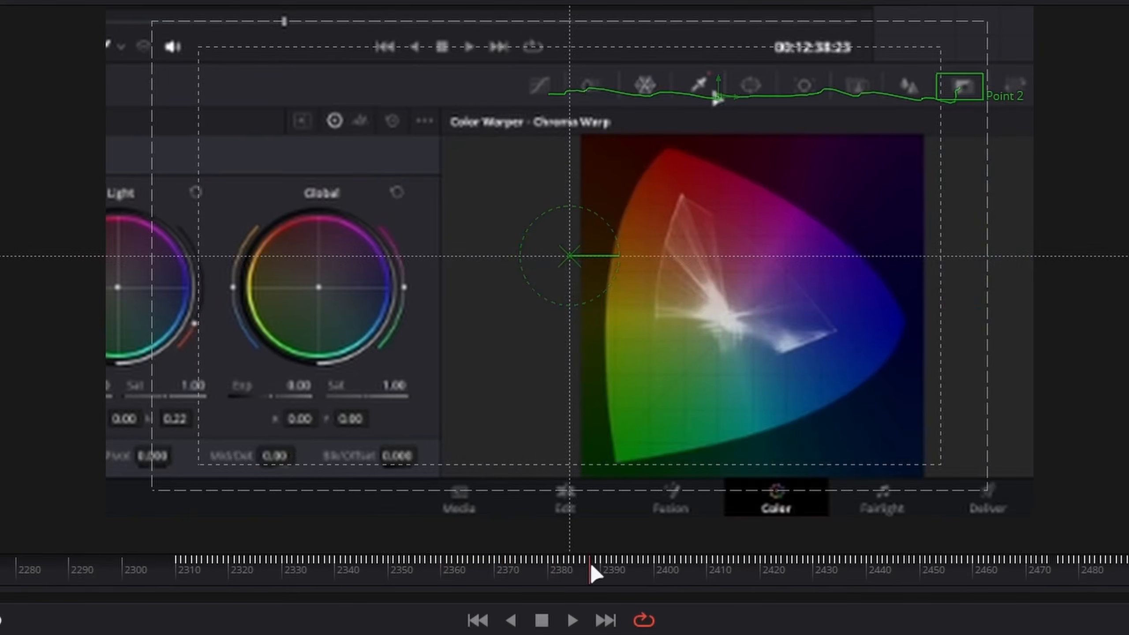
left_click_drag(694, 547, 612, 591)
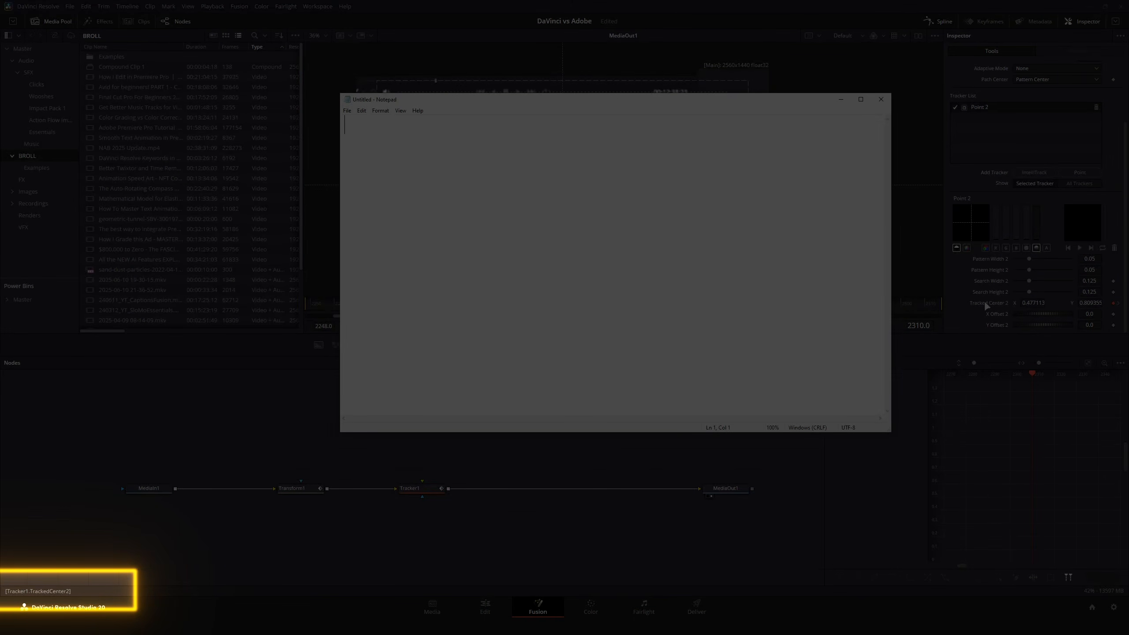
Write Tracker1.TrackedCenter2 in the Notepad document and, two lines below it, Tracker1.TrackedCenter1.
type("Tracker")
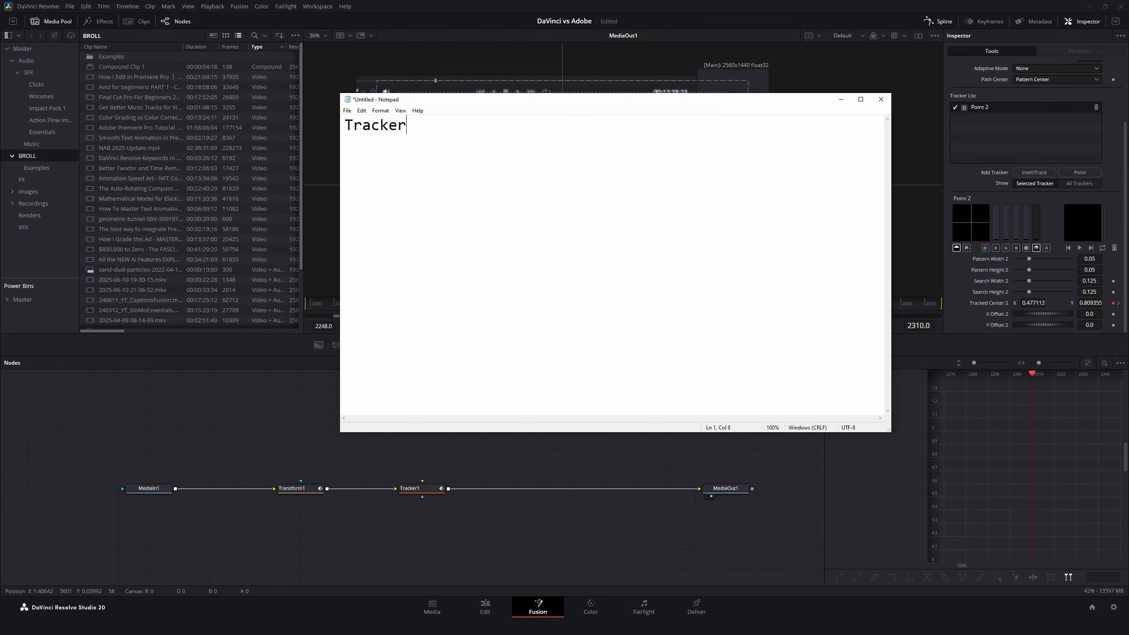
type("1.TrackedCenter2")
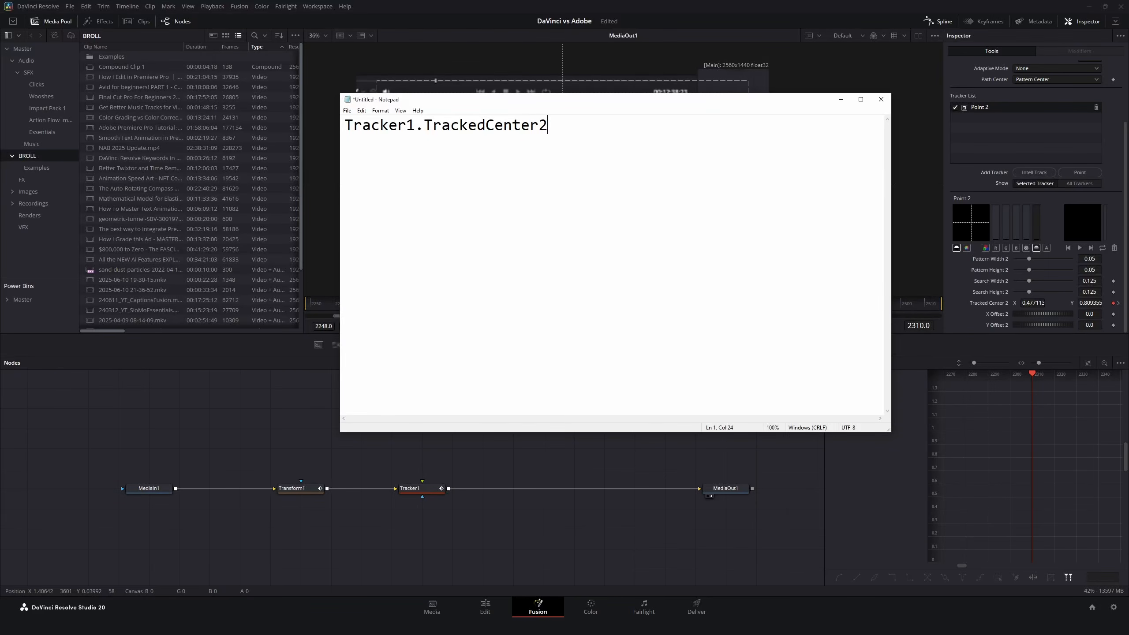
key("Return")
key("Return")
type("Trakcer1.TrackedCenter1")
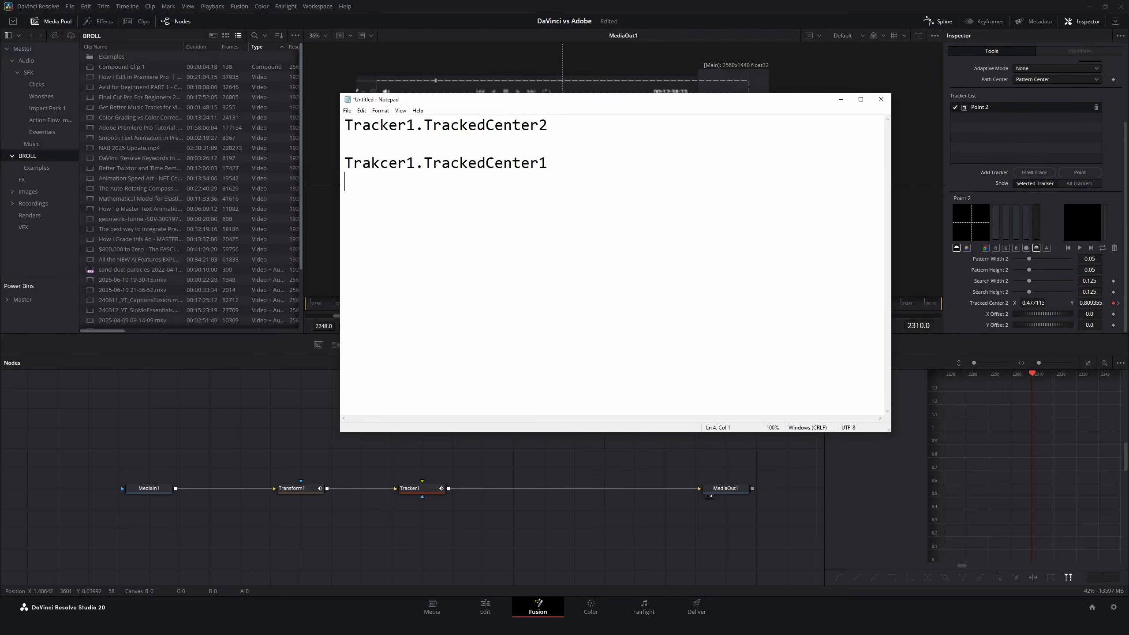
left_click(388, 163)
key("BackSpace")
key("BackSpace")
type("ck")
Add the example reference Transform1.Center1 below the tracker references and enlarge the text to 170%.
key("Return")
type("Transform1.Center")
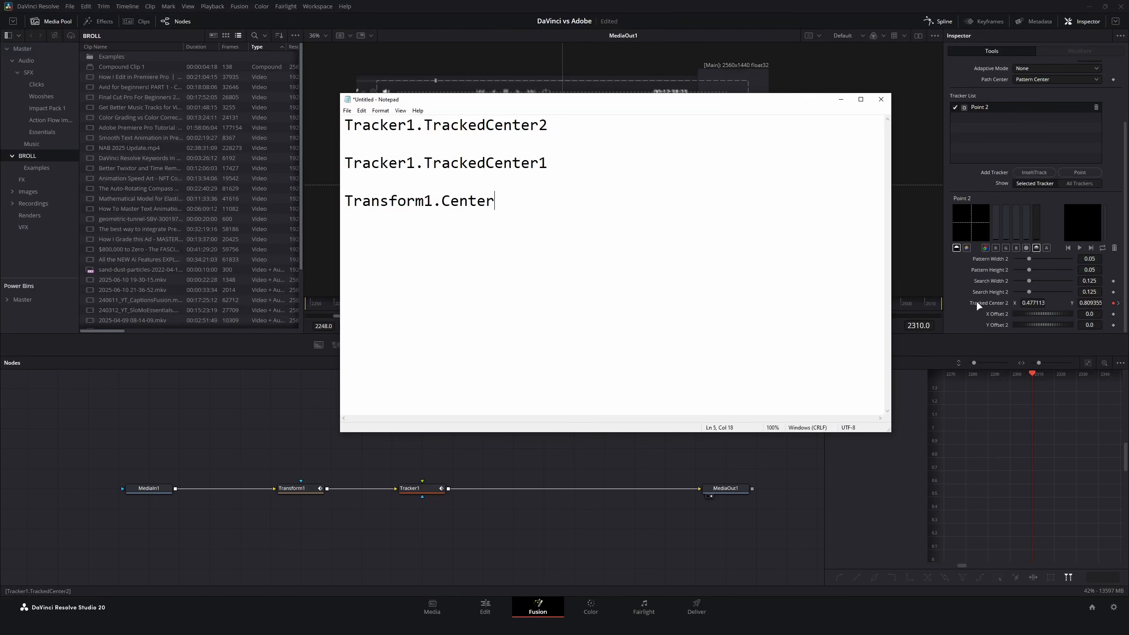
type("1")
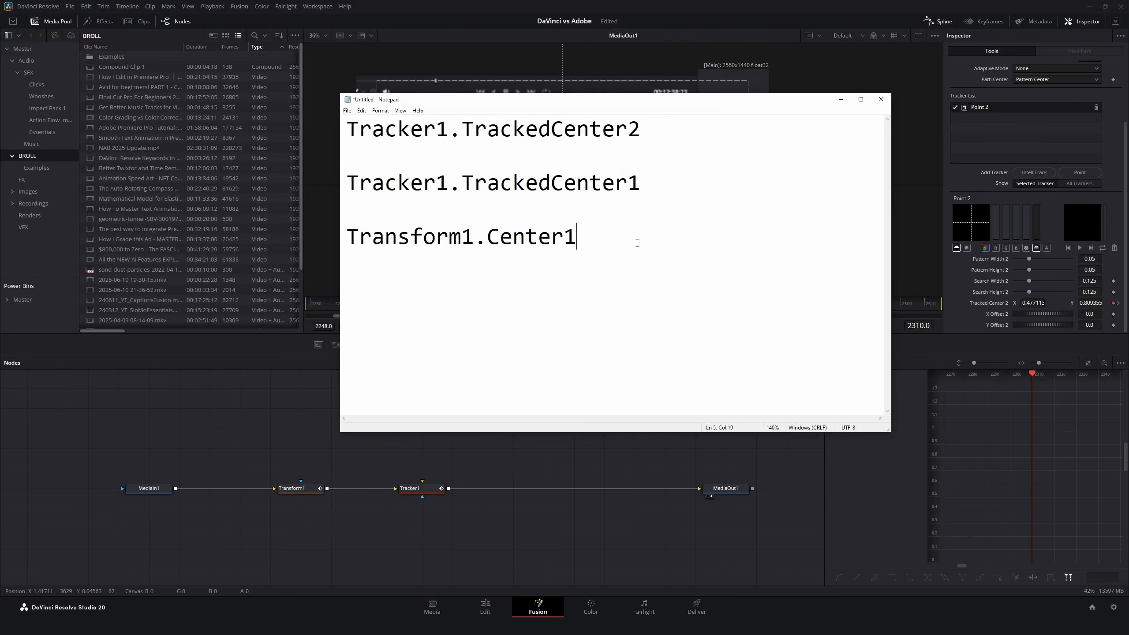
scroll(637, 243, "up", 7, "ctrl")
Extend the first reference to Tracker1.TrackedCenter2.X and minimize Notepad to return to DaVinci Resolve.
left_click_drag(702, 132, 346, 131)
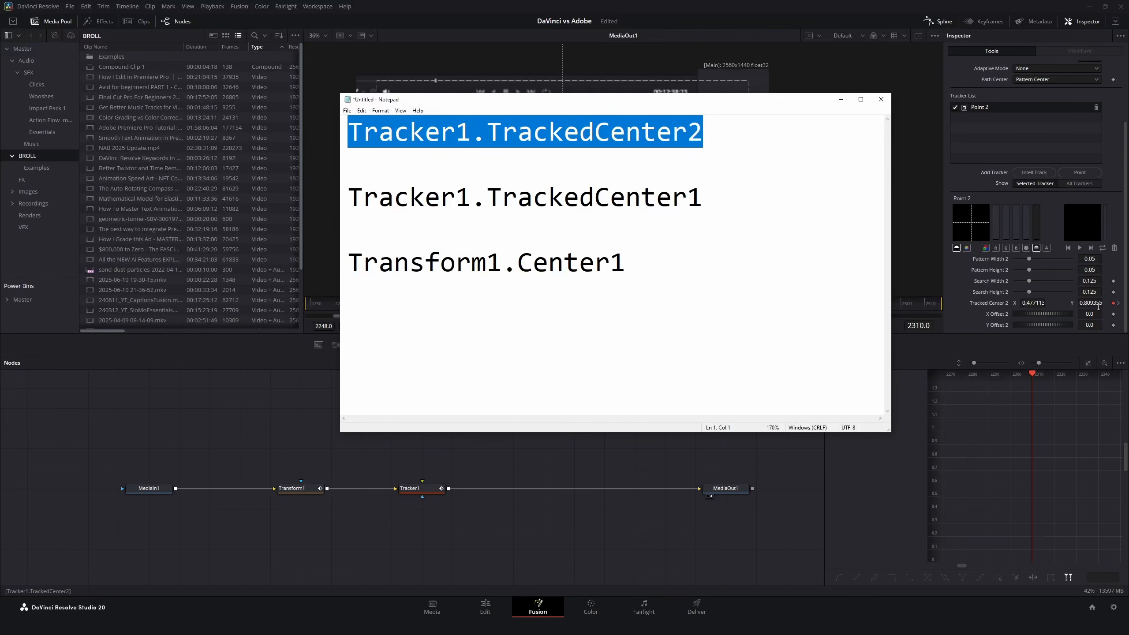
left_click(706, 138)
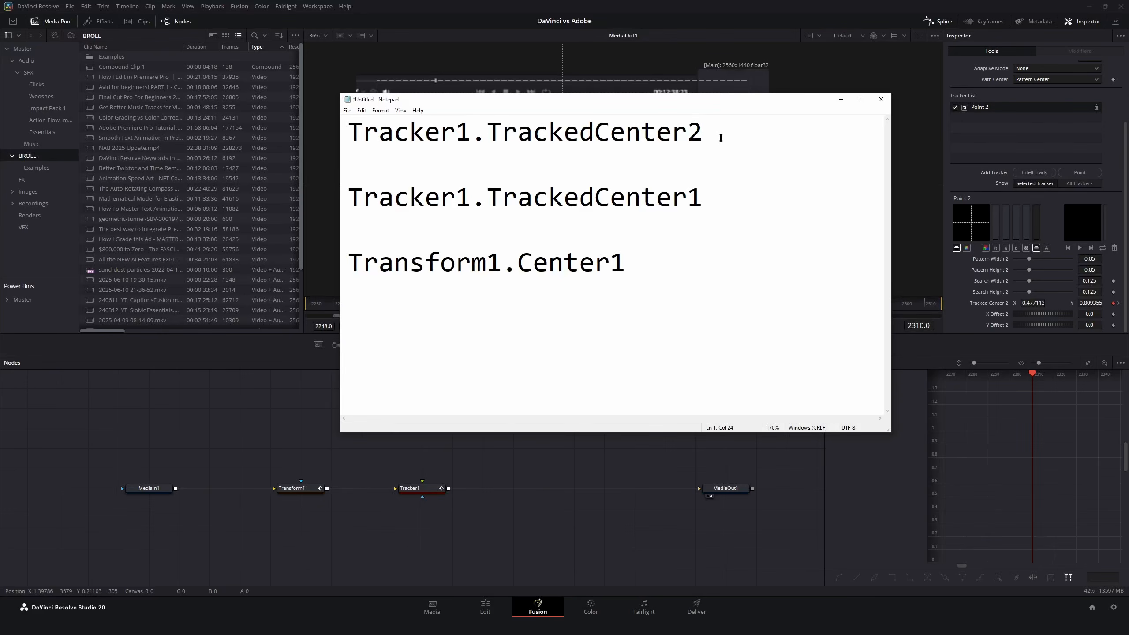
type(".X")
key("BackSpace")
type("Y")
key("BackSpace")
type("X")
left_click(841, 99)
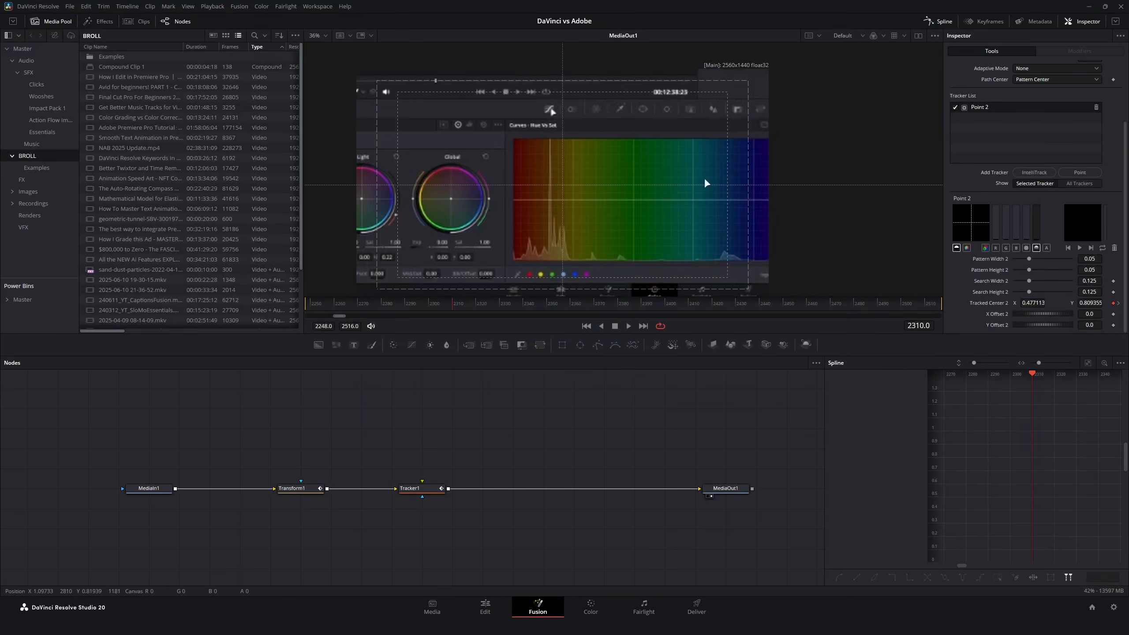
Make room before Tracker1 and add a Transform node between Transform1 and Tracker1.
left_click_drag(406, 488, 467, 489)
scroll(363, 508, "up", 3)
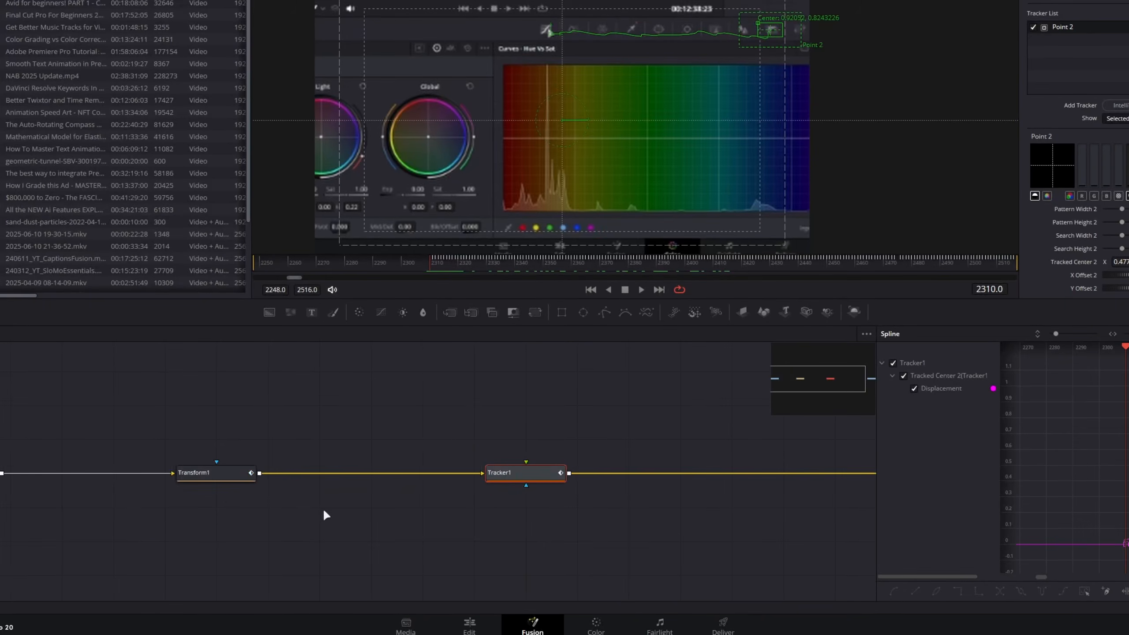
left_click(427, 416)
key("shift+space")
type("trna")
key("BackSpace")
key("BackSpace")
type("ansf")
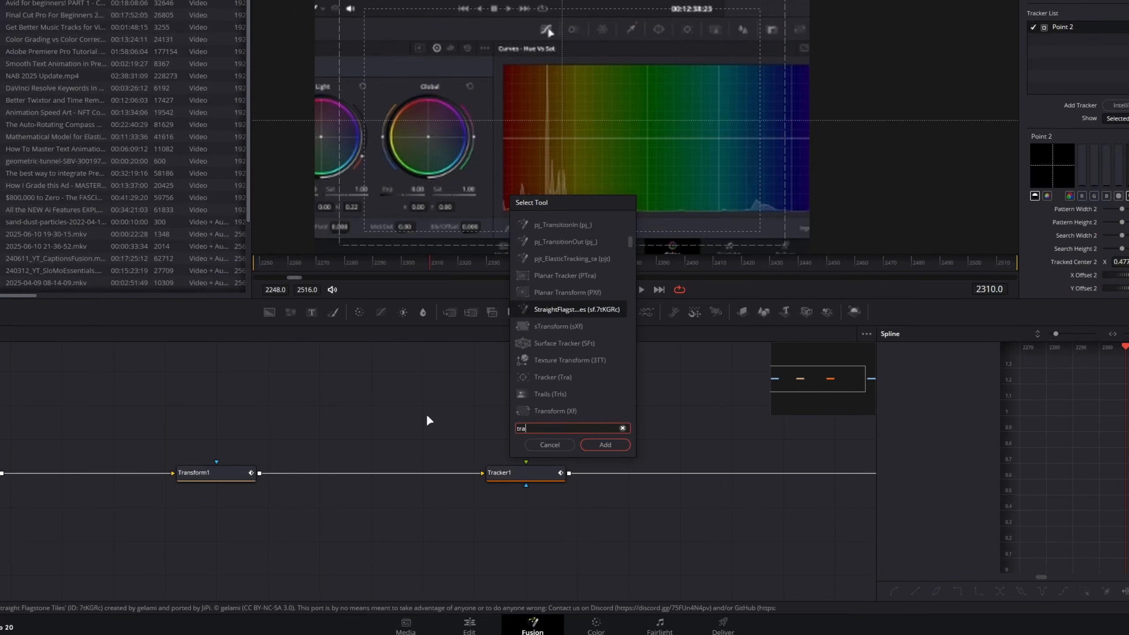
key("Return")
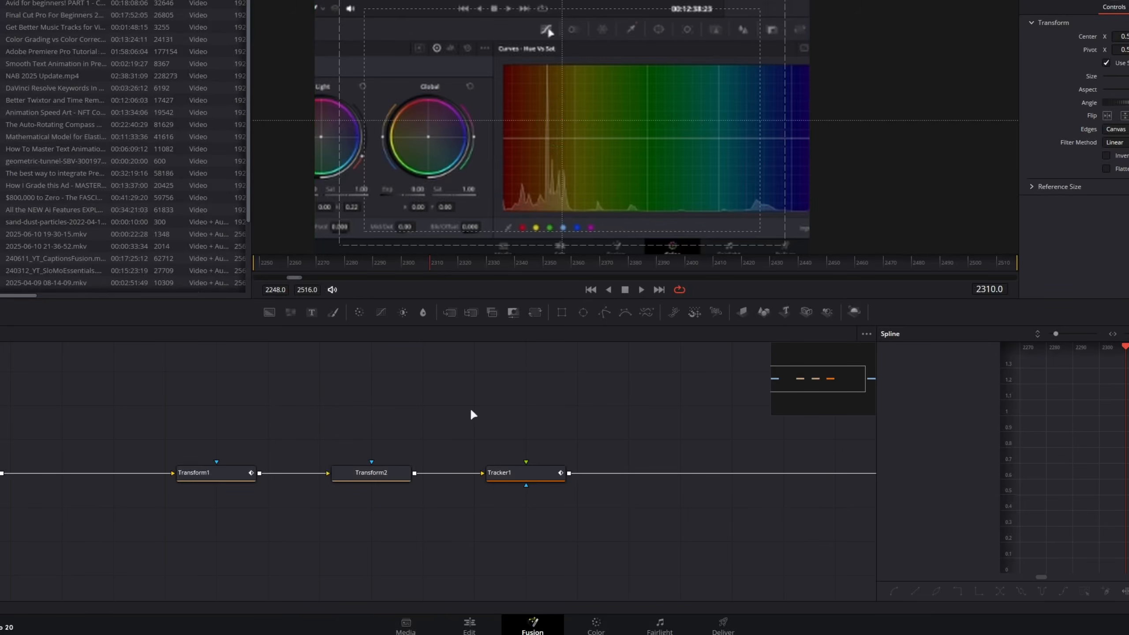
Add the Transform effect with position sliders and insert it between Transform1 and Transform2.
key("shift+space")
type("trn")
key("BackSpace")
type("ansform")
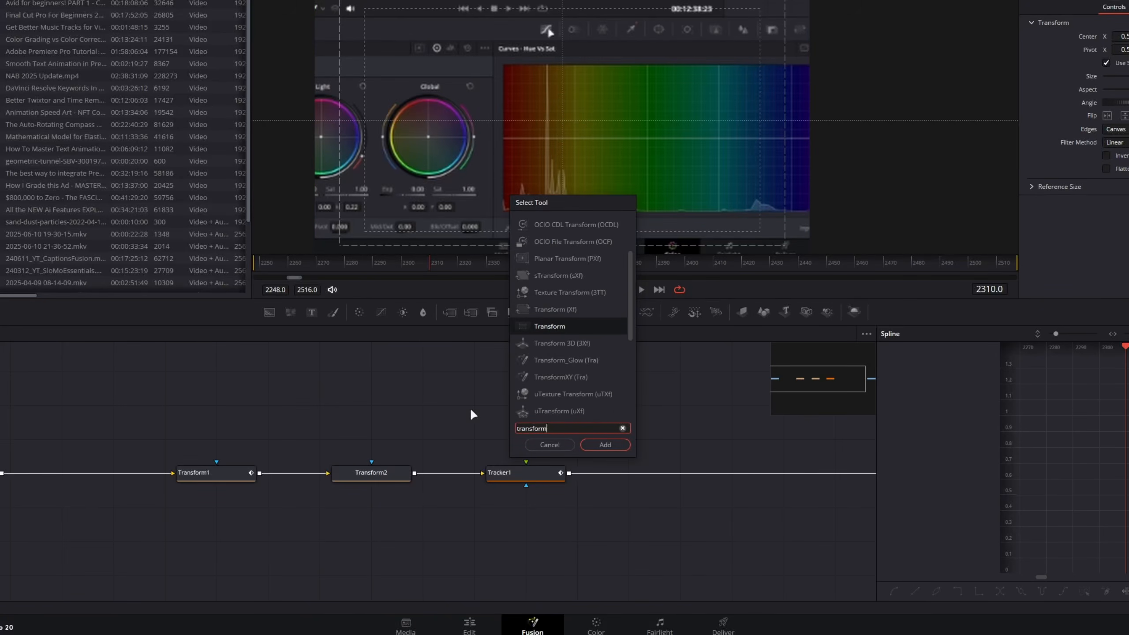
key("Return")
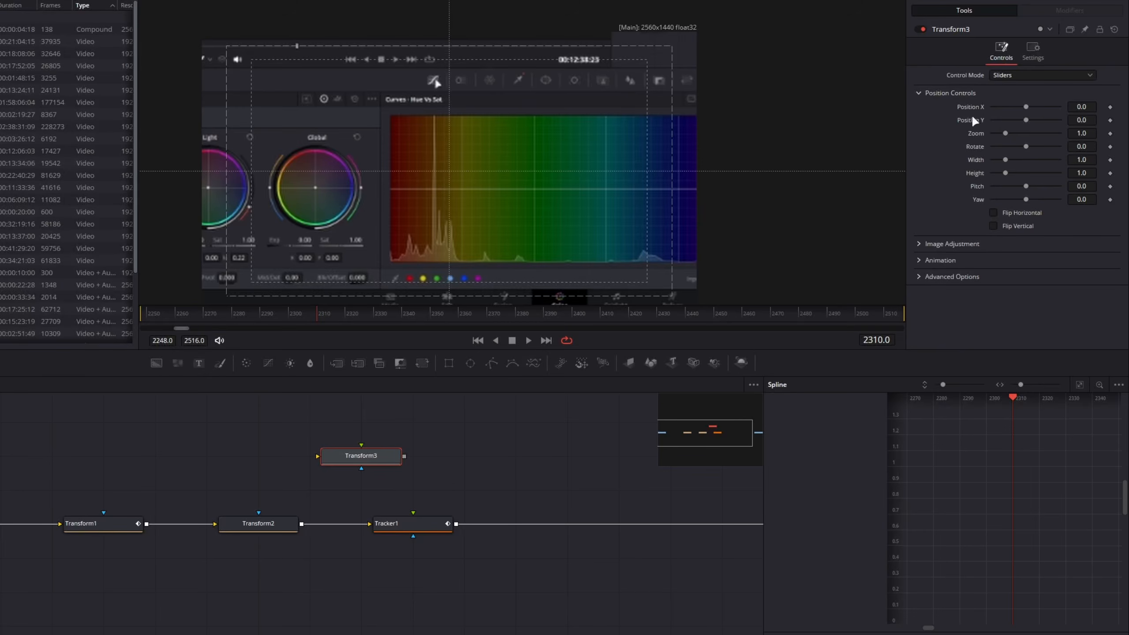
left_click_drag(197, 492, 552, 525)
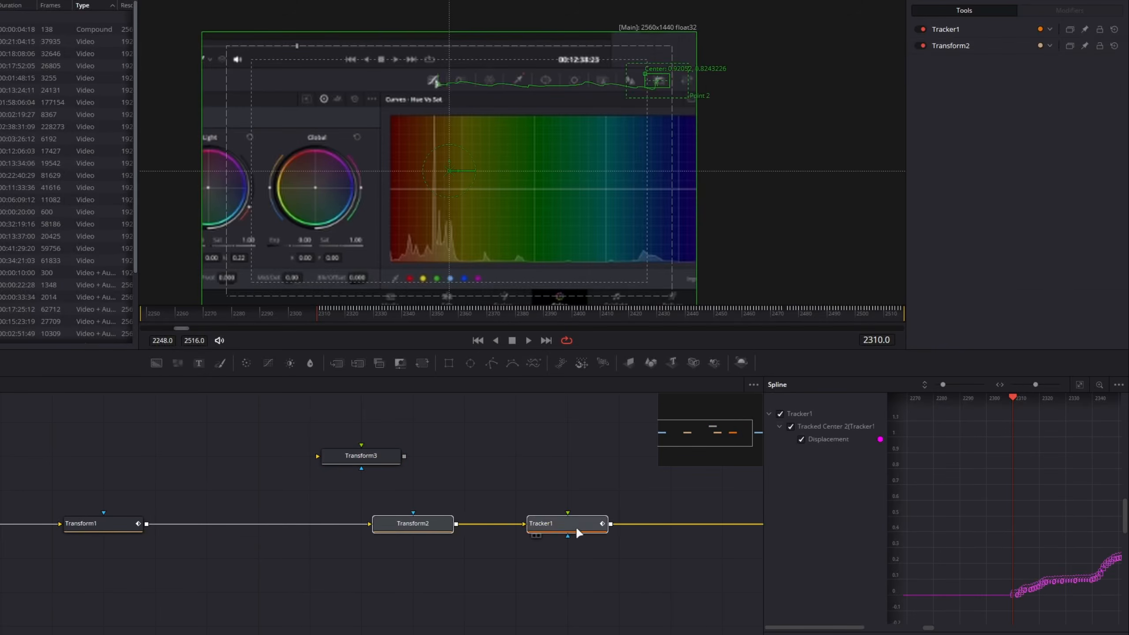
left_click(128, 523)
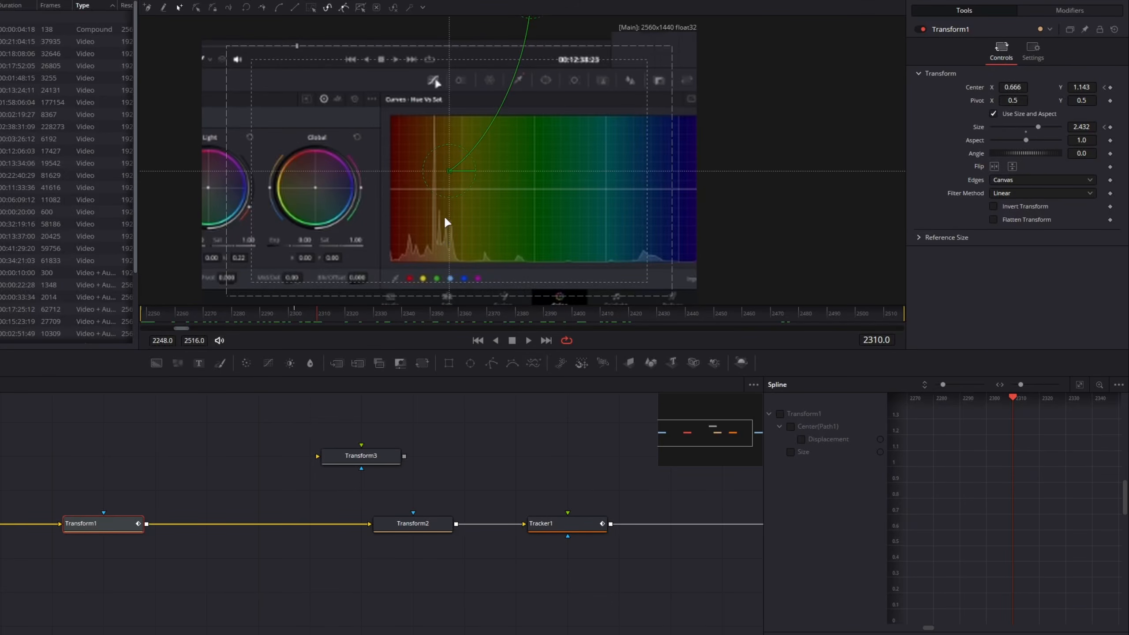
left_click_drag(365, 458, 258, 520)
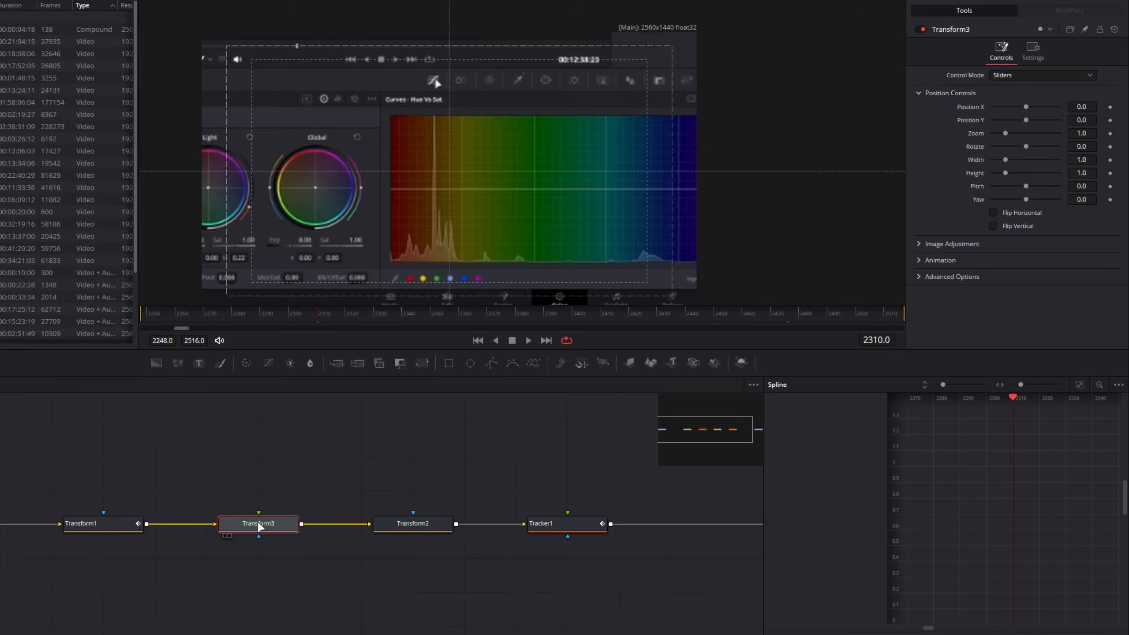
Try a change to Transform3's Position X, undo it, and delete the Transform3 node.
mouse_move(1088, 108)
left_mouse_down()
mouse_move(1063, 108)
mouse_move(1118, 108)
mouse_move(1089, 109)
left_mouse_up()
key("ctrl+z")
left_click_drag(329, 467, 240, 584)
key("Delete")
Replace Transform2 with a fresh Transform node placed midway between Transform1 and Tracker1.
left_click_drag(432, 524, 333, 527)
scroll(309, 525, "up", 2)
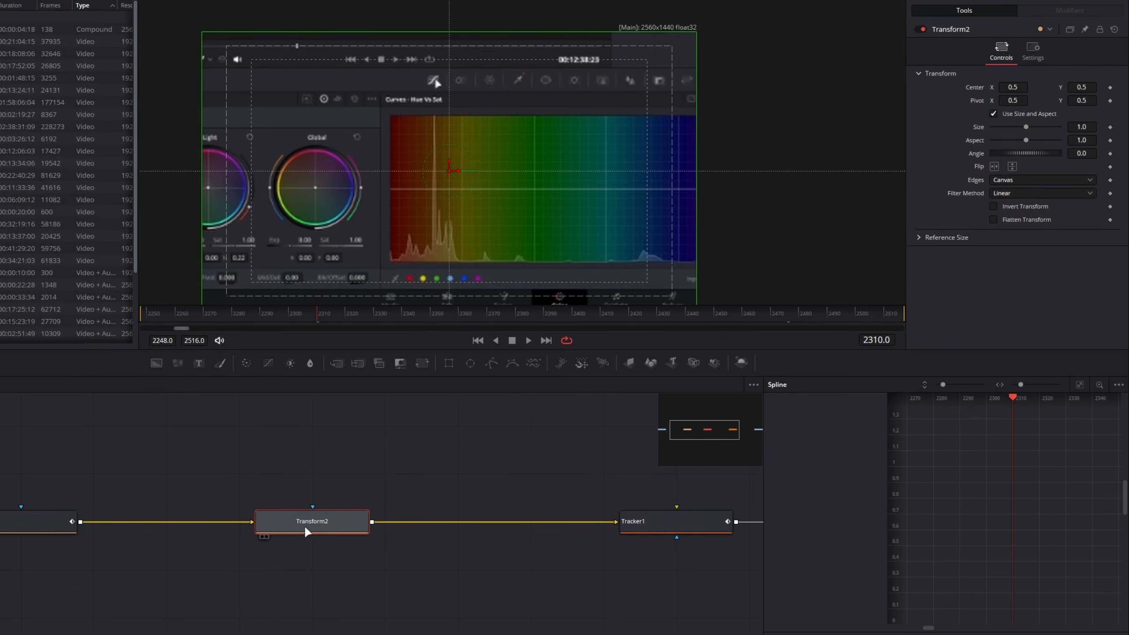
key("Delete")
key("shift+space")
type("transf")
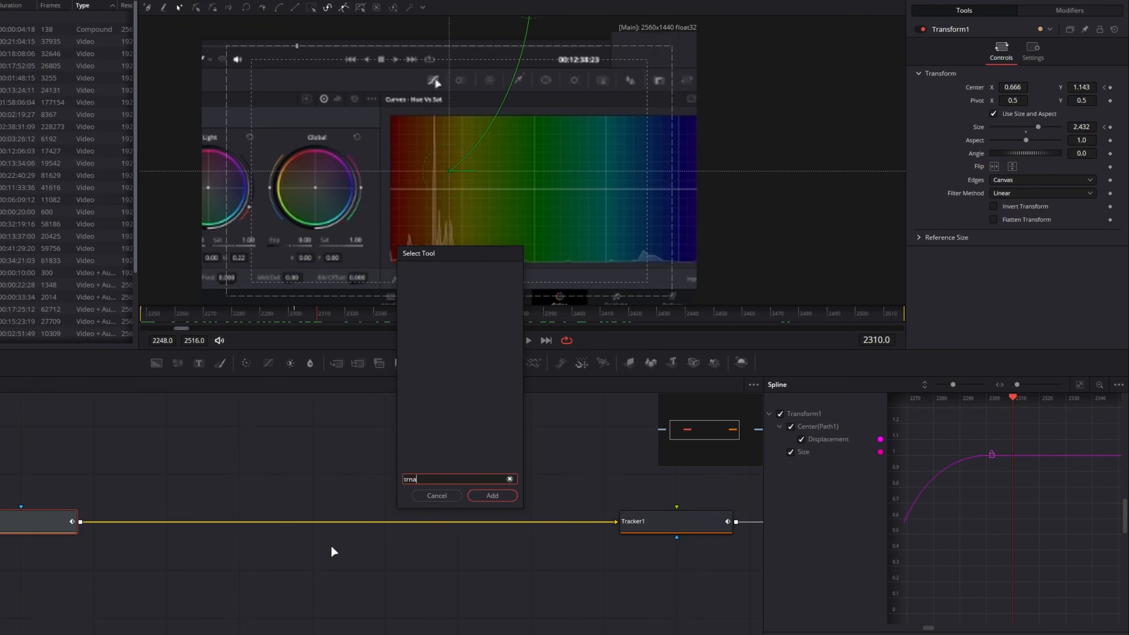
key("Return")
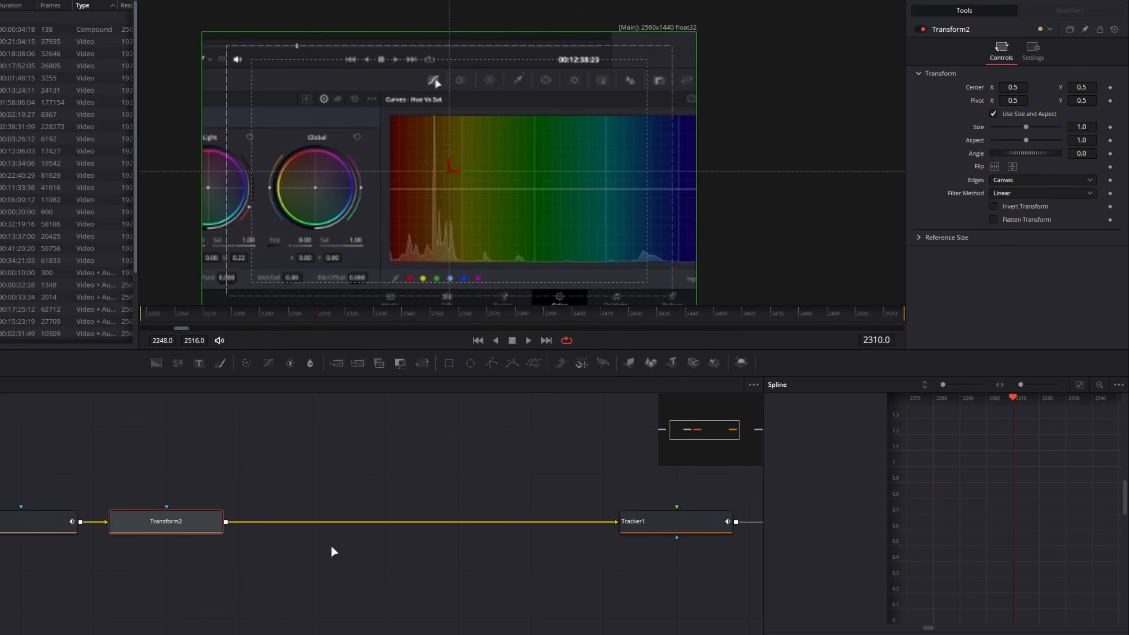
left_click_drag(173, 522, 361, 515)
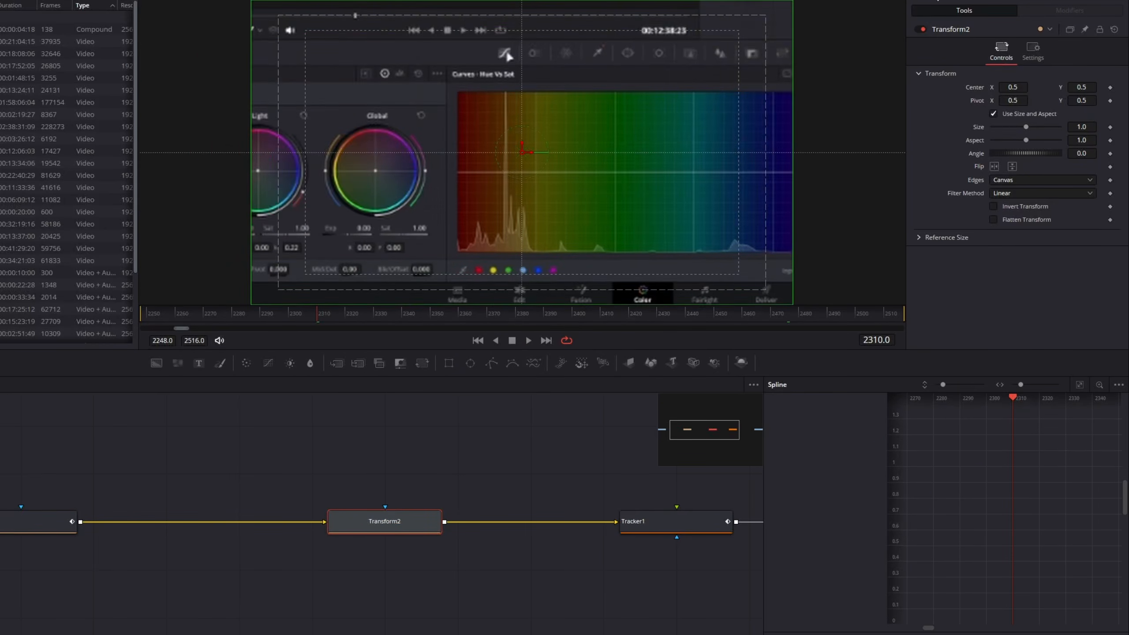
Modify Transform2's Center with an XY Path and remove the keyframes from its X and Y values.
right_click(981, 91)
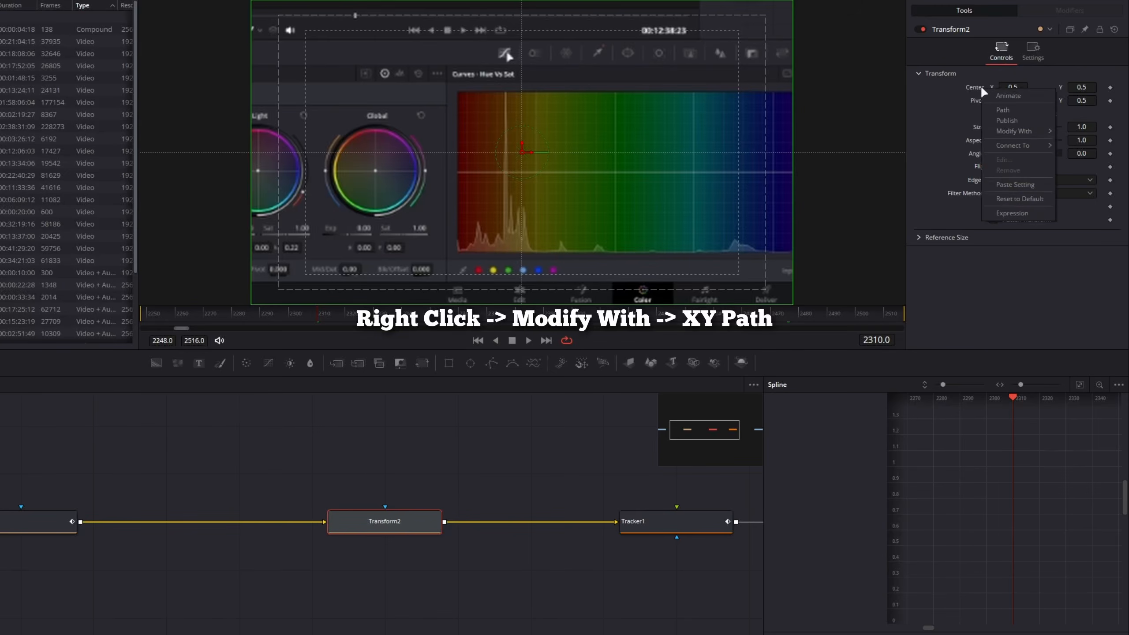
mouse_move(1036, 134)
left_click(930, 241)
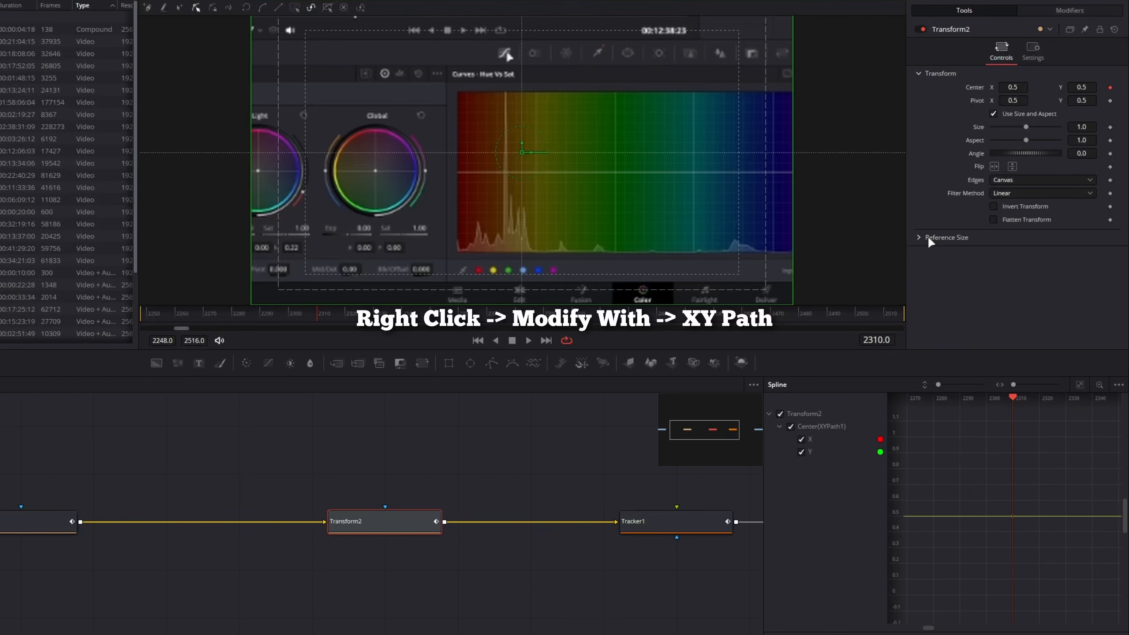
left_click(1069, 10)
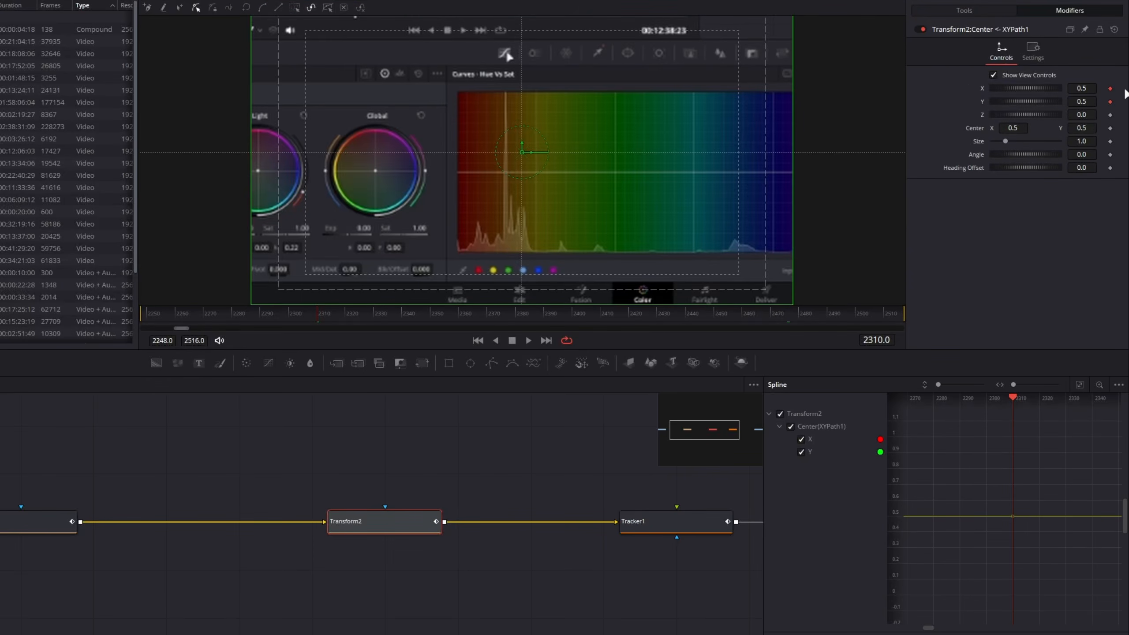
left_click(1110, 89)
left_click(1110, 102)
Try shifting the XY path's X to 0.523 and Y to 0.602, and undo both changes.
left_click_drag(1081, 88, 1127, 102)
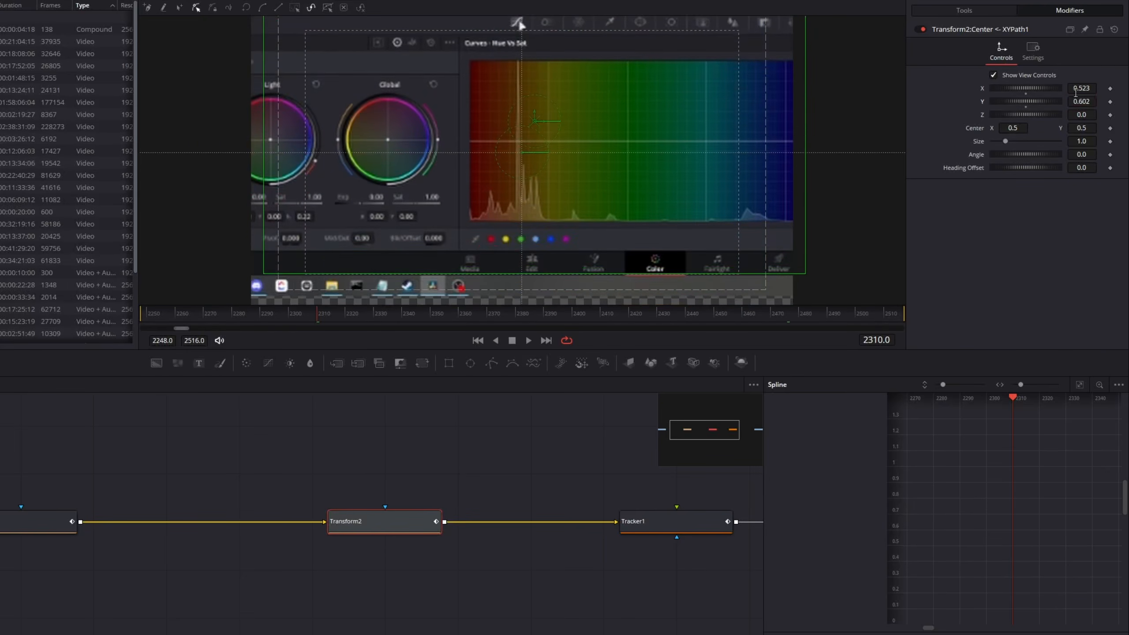
key("ctrl+z")
key("ctrl+z")
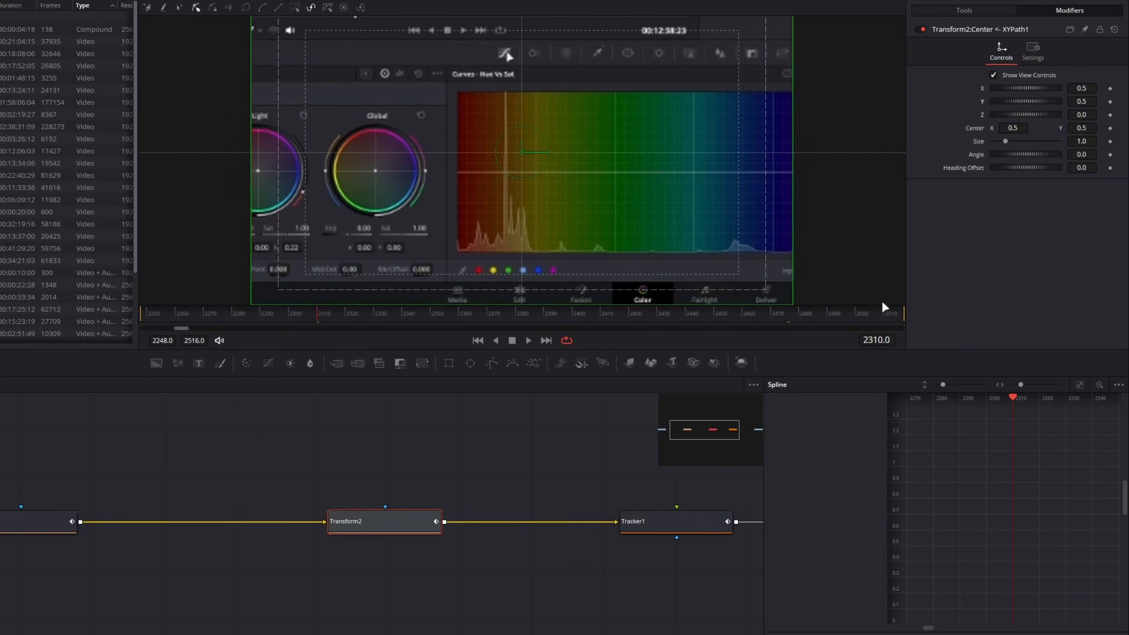
Enable an expression on the X value of Transform2's XY path.
scroll(398, 495, "down", 2)
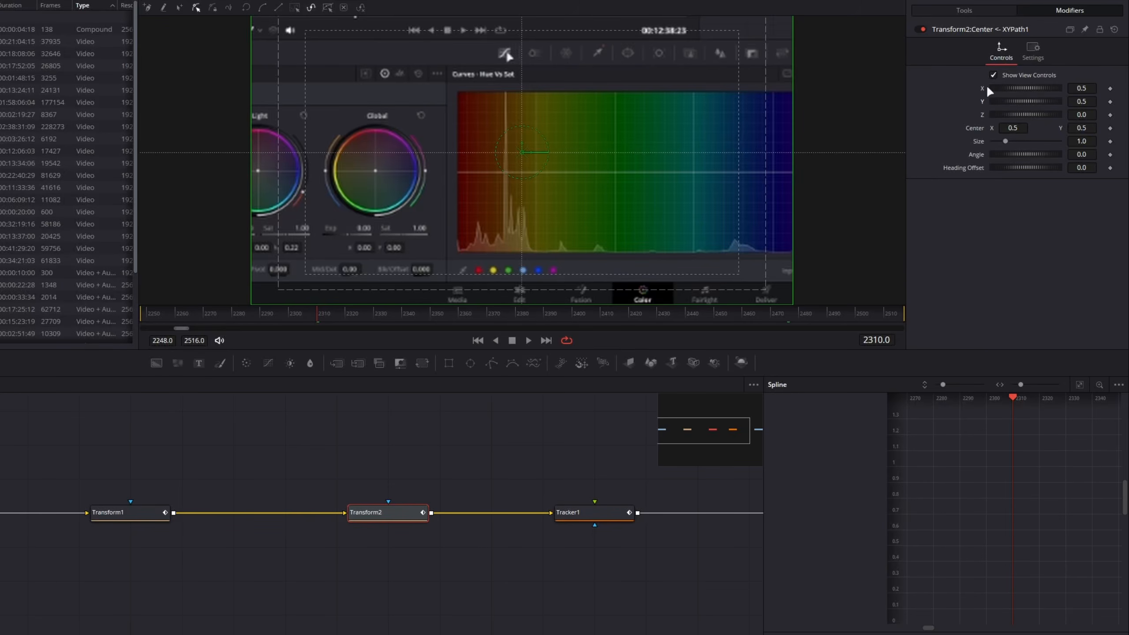
left_click(1084, 89)
type("=")
key("Tab")
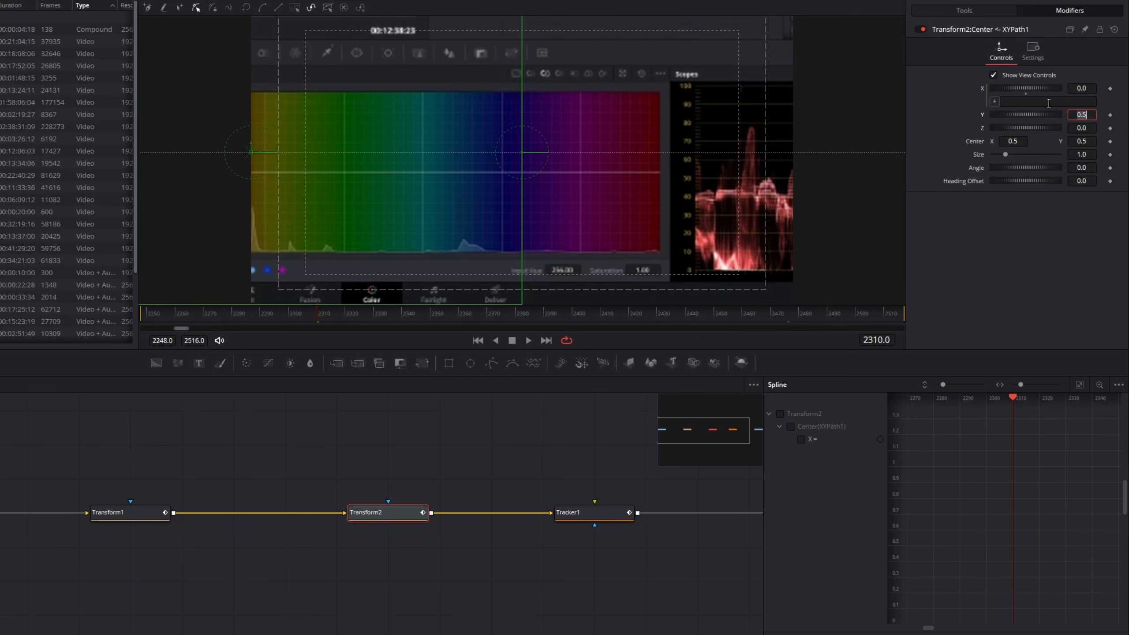
Copy Tracker1.TrackedCenter2.X from Notepad and enter it as the XY path's X expression.
mouse_move(195, 634)
left_click(334, 622)
left_click_drag(670, 127, 178, 96)
key("ctrl+c")
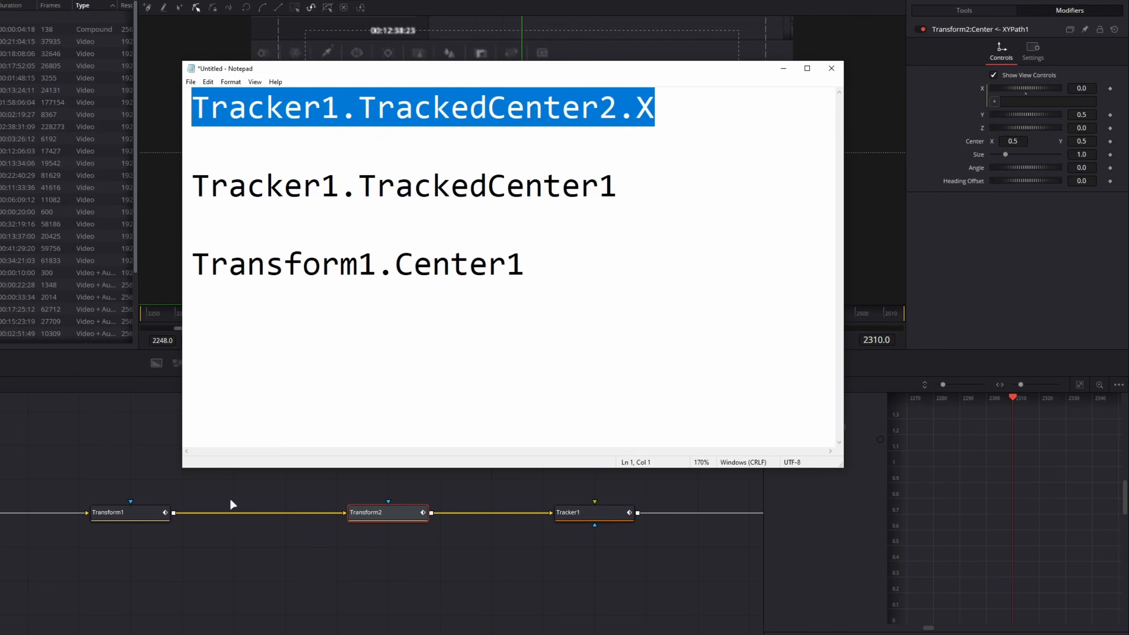
left_click(378, 516)
left_click(1025, 103)
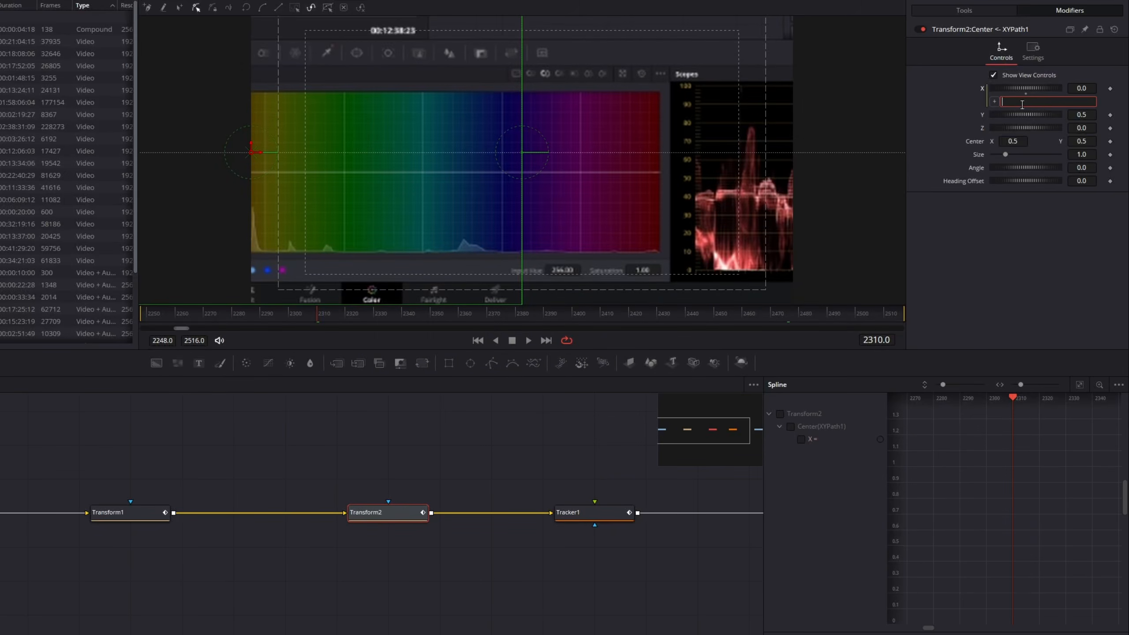
key("ctrl+v")
key("Return")
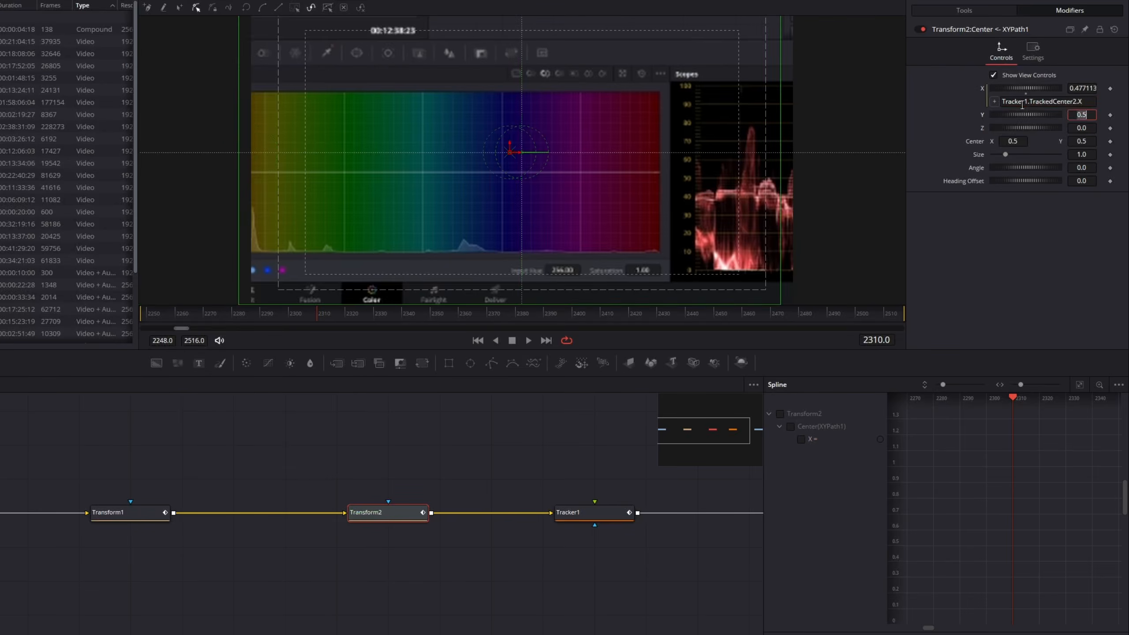
Check the footage's movement at other frames and invert the X expression to 1-Tracker1.TrackedCenter2.X.
left_click_drag(320, 317, 391, 322)
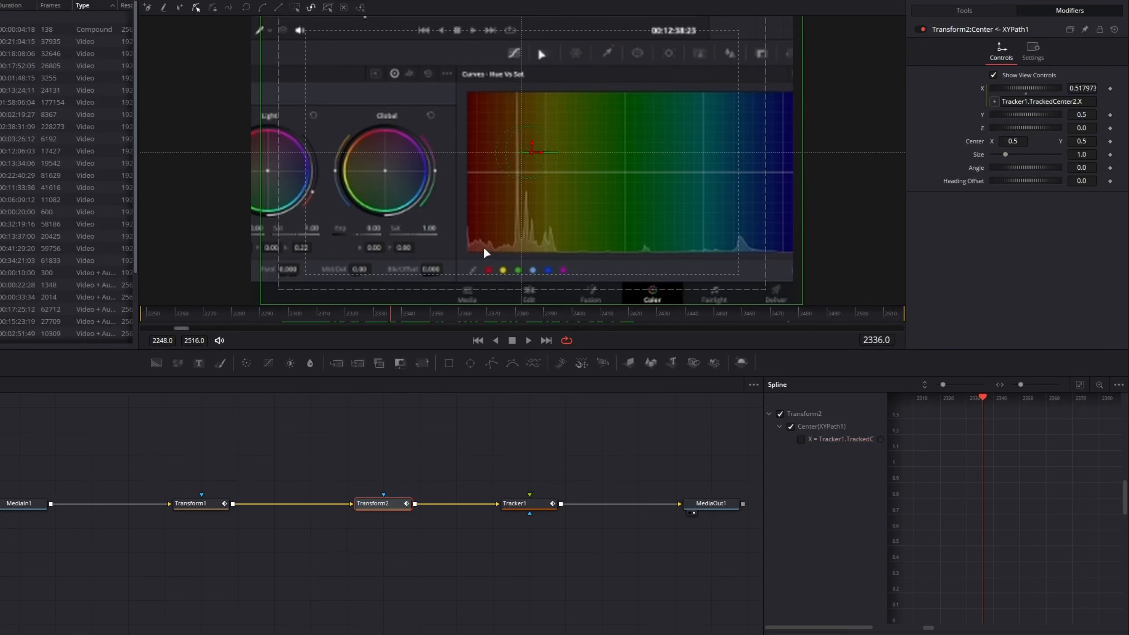
left_click(1004, 101)
type("-")
key("Tab")
left_click_drag(483, 318, 451, 307)
left_click(1003, 102)
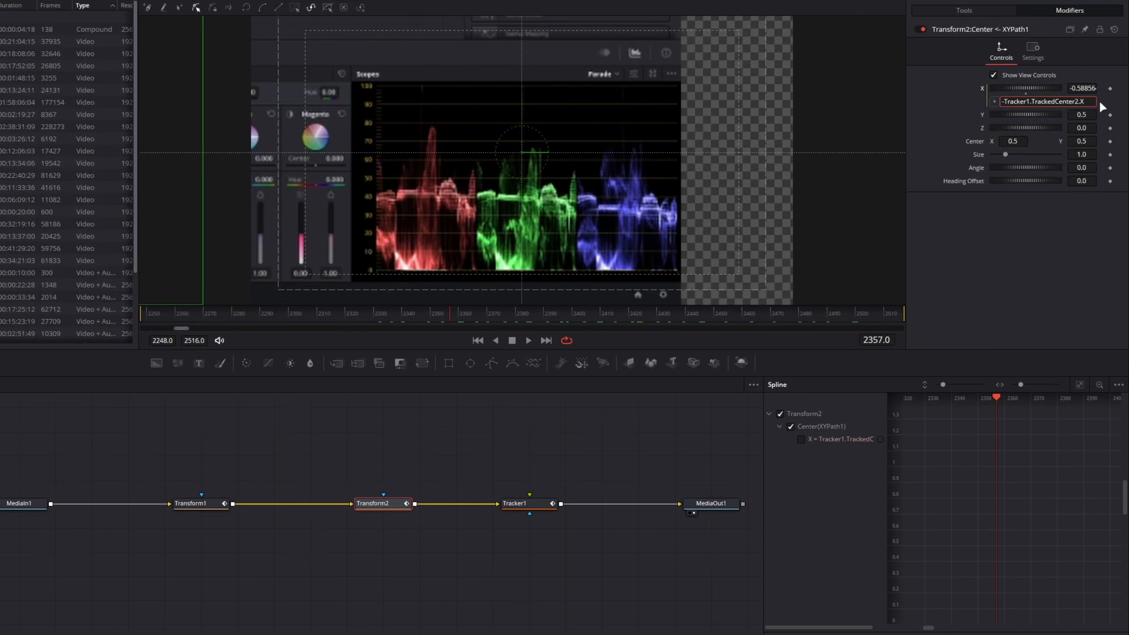
type("1")
key("Tab")
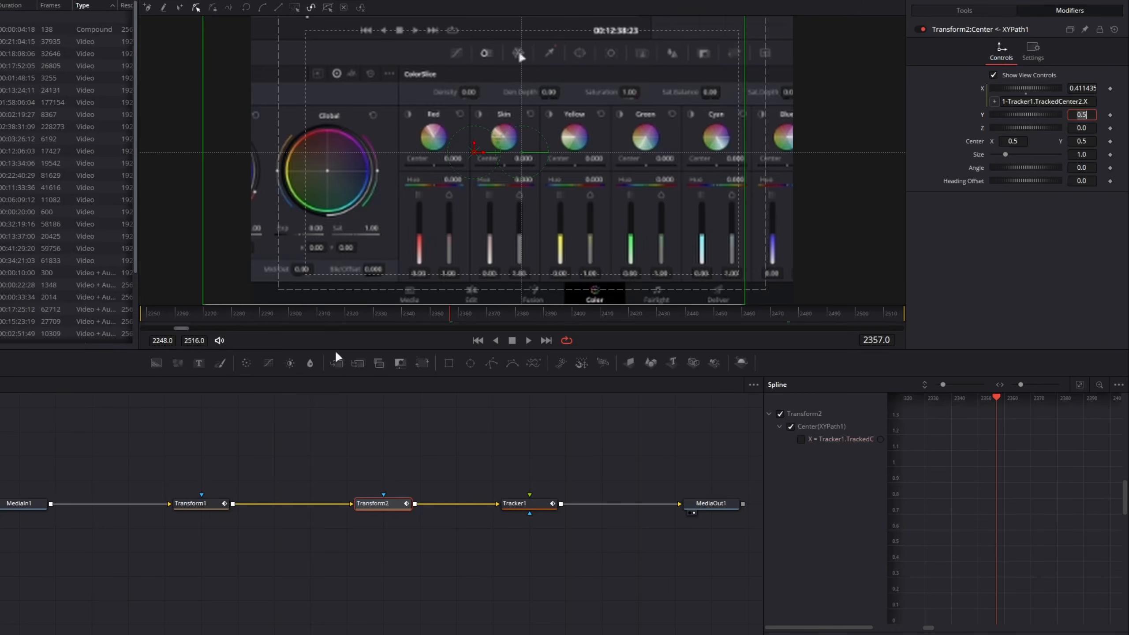
Scrub through the composition to check how the footage follows the cursor with the inverted X expression.
left_click(311, 316)
left_click_drag(313, 317, 324, 316)
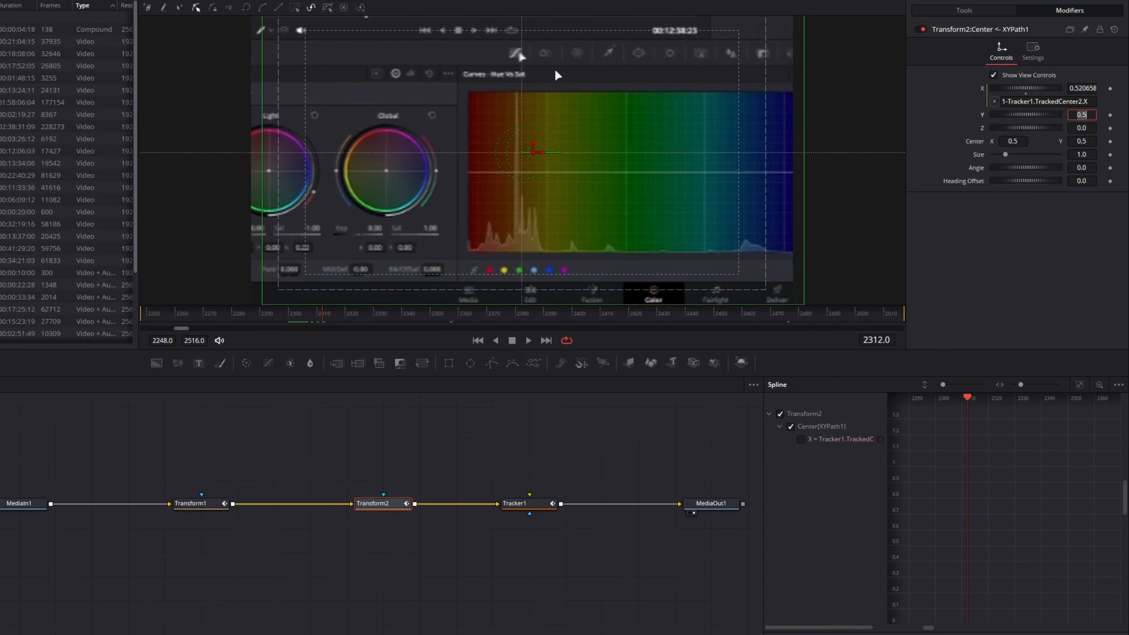
left_click_drag(369, 314, 406, 299)
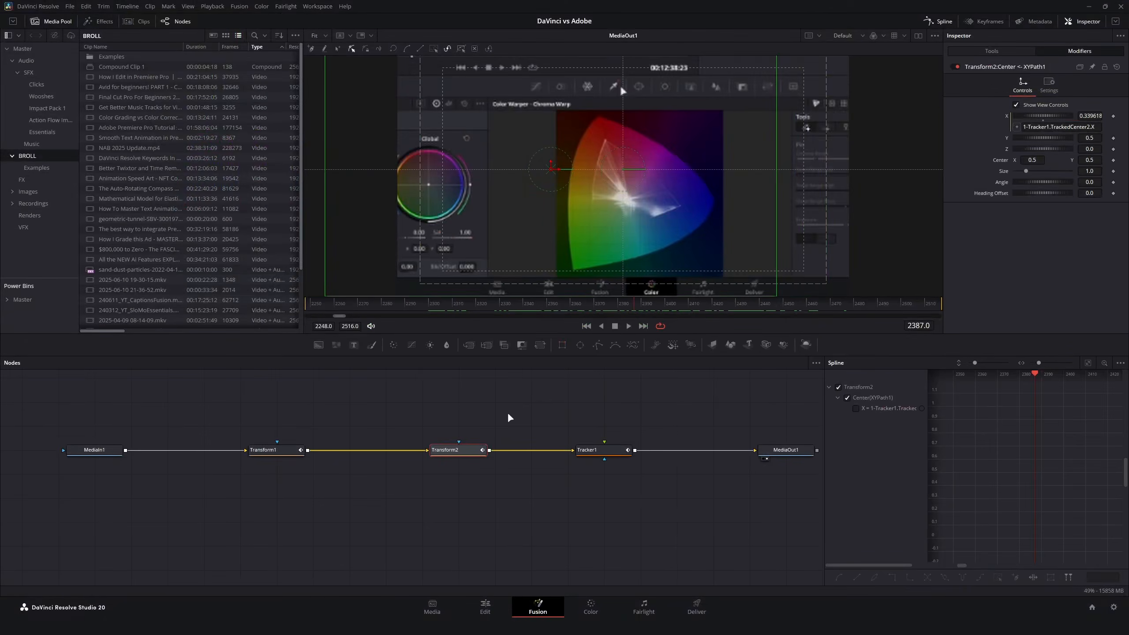